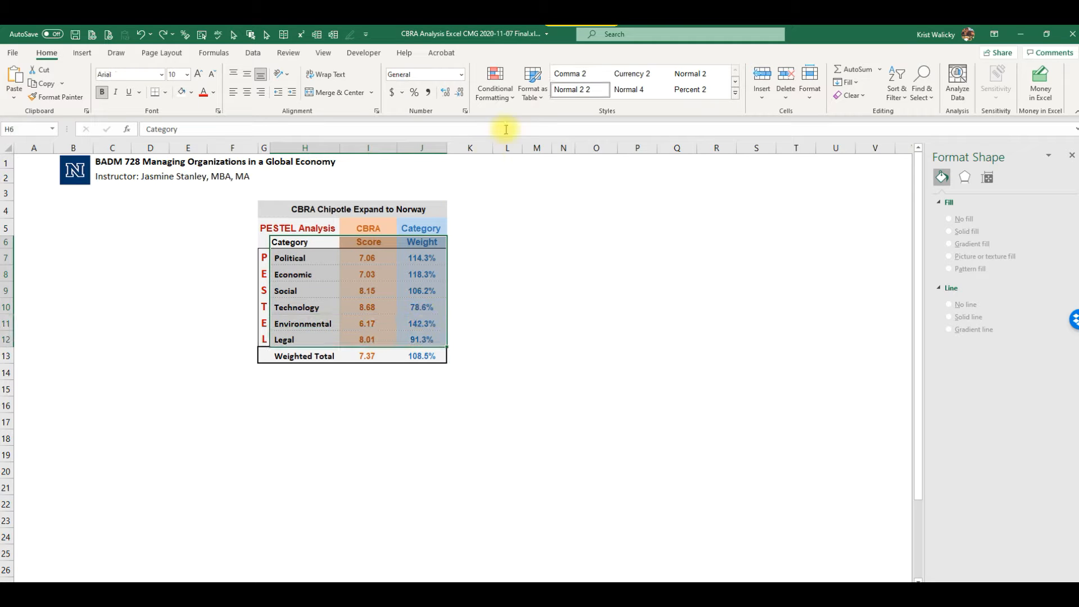
Insert a 2-D clustered column chart from the selected category, score and weight data and place it below the table
click(82, 53)
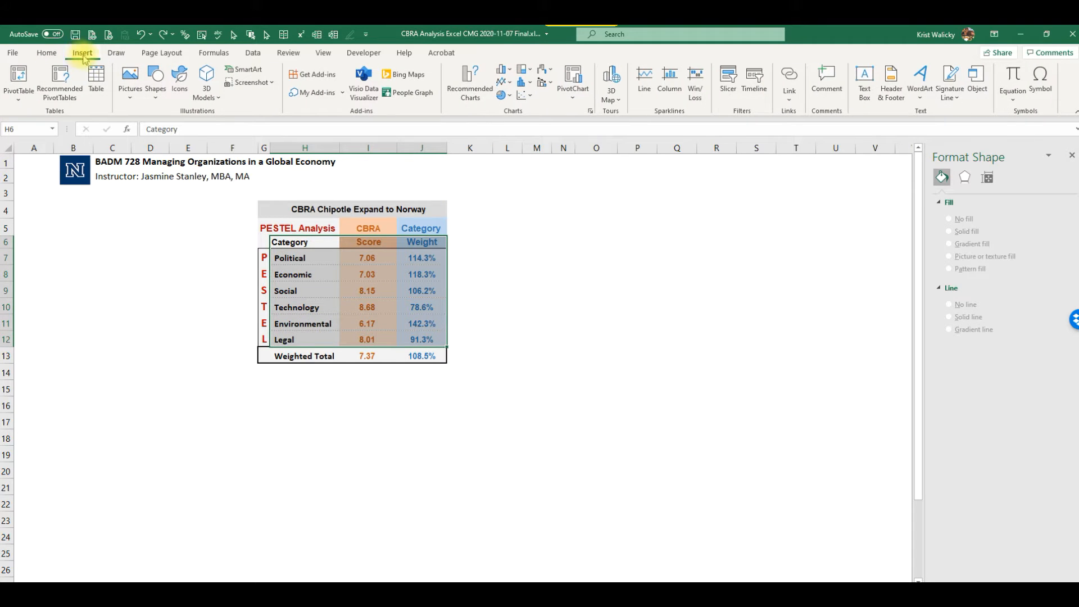
click(509, 72)
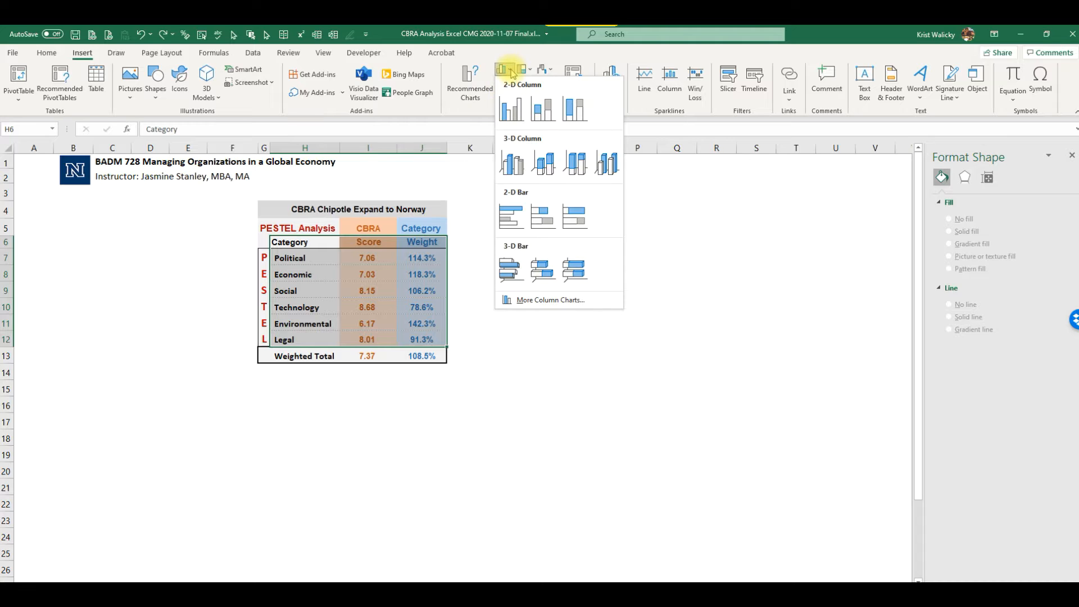
click(511, 106)
drag(579, 309, 467, 415)
drag(922, 309, 925, 358)
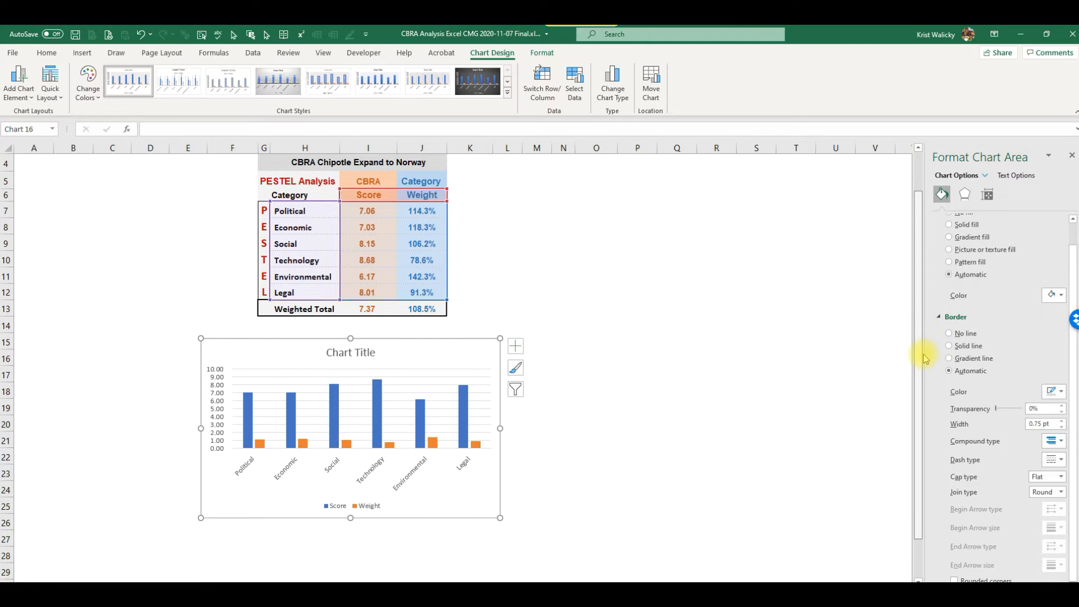
click(687, 442)
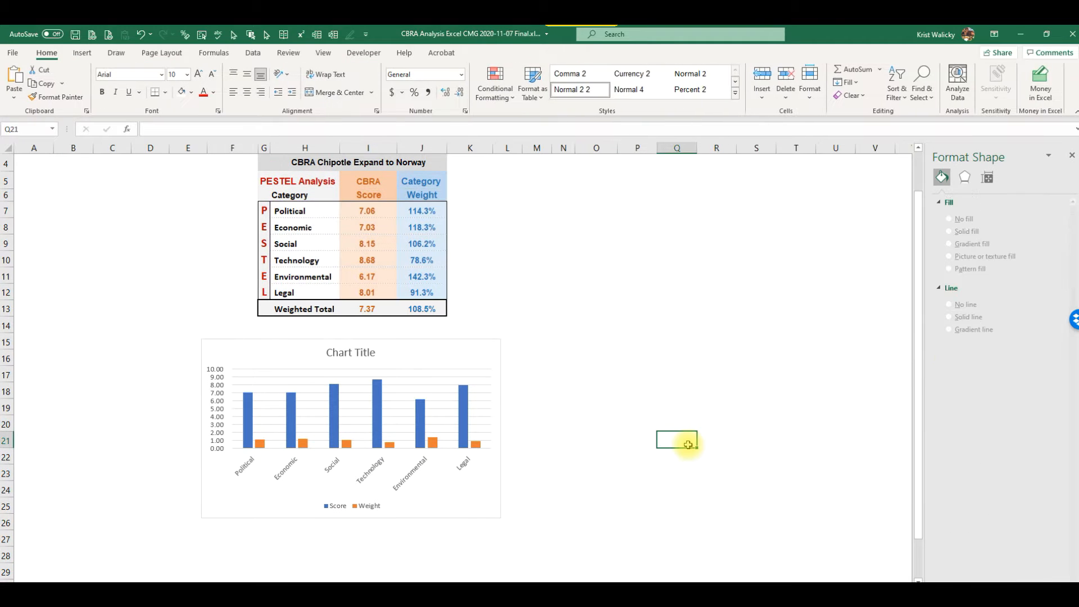
Examine the finished PESTEL Analysis chart further down the sheet, including its overlapping columns, two value axes and dashed line
click(683, 527)
key(Down)
key(Down)
key(Down)
key(Down)
key(Down)
key(Down)
key(Down)
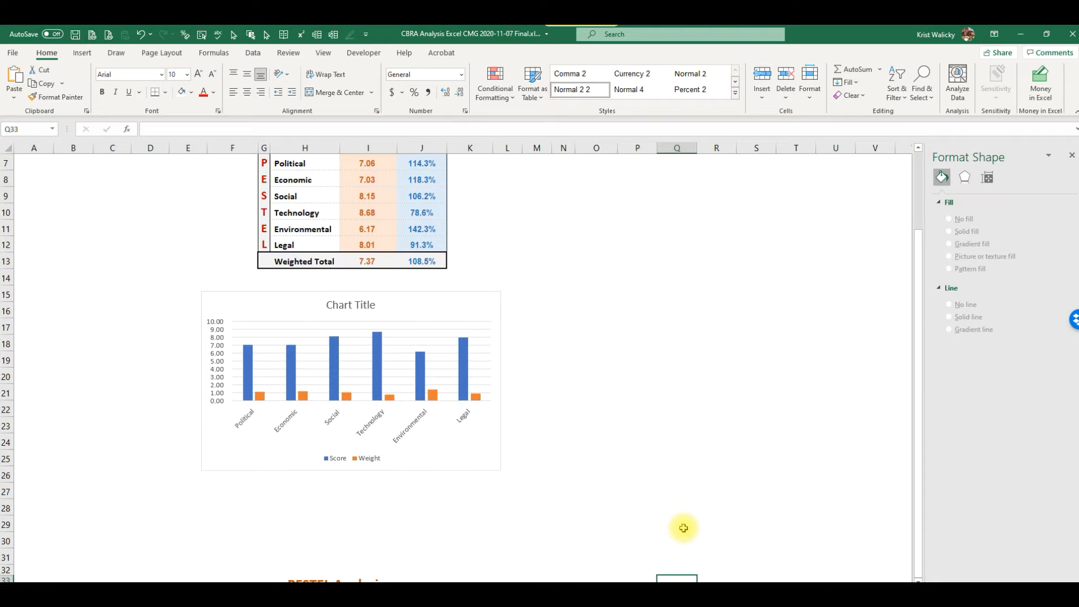
key(Down)
key(Down)
key(Down)
key(Down)
key(Down)
key(Down)
key(Down)
key(Down)
key(Down)
key(Down)
key(Down)
key(Down)
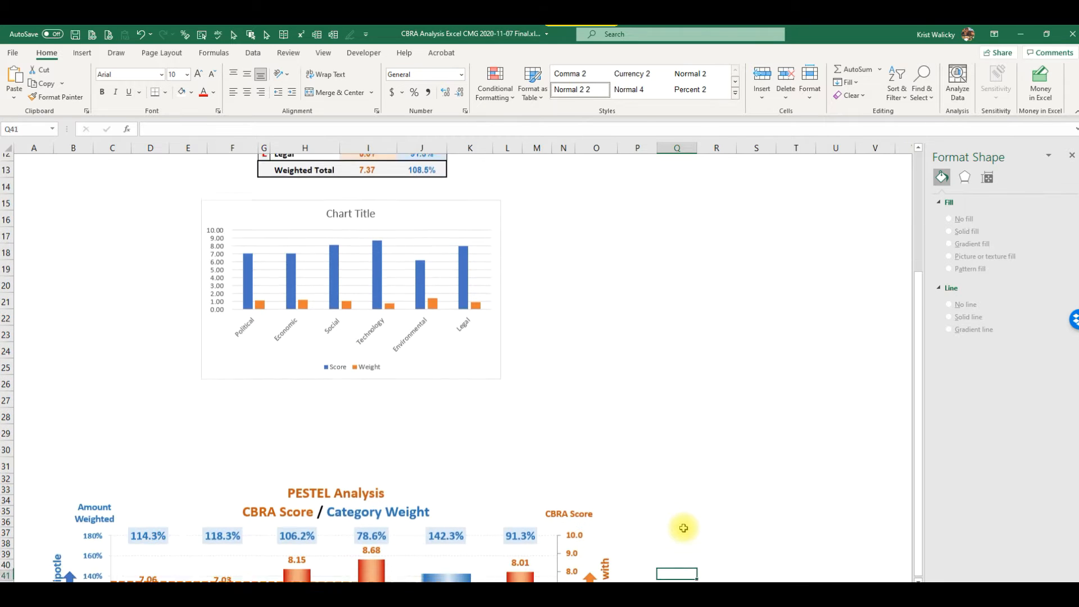
key(Down)
key(Down)
key(Down)
key(Down)
key(Down)
key(Down)
key(Down)
key(Down)
key(Down)
key(Down)
key(Down)
key(Down)
key(Down)
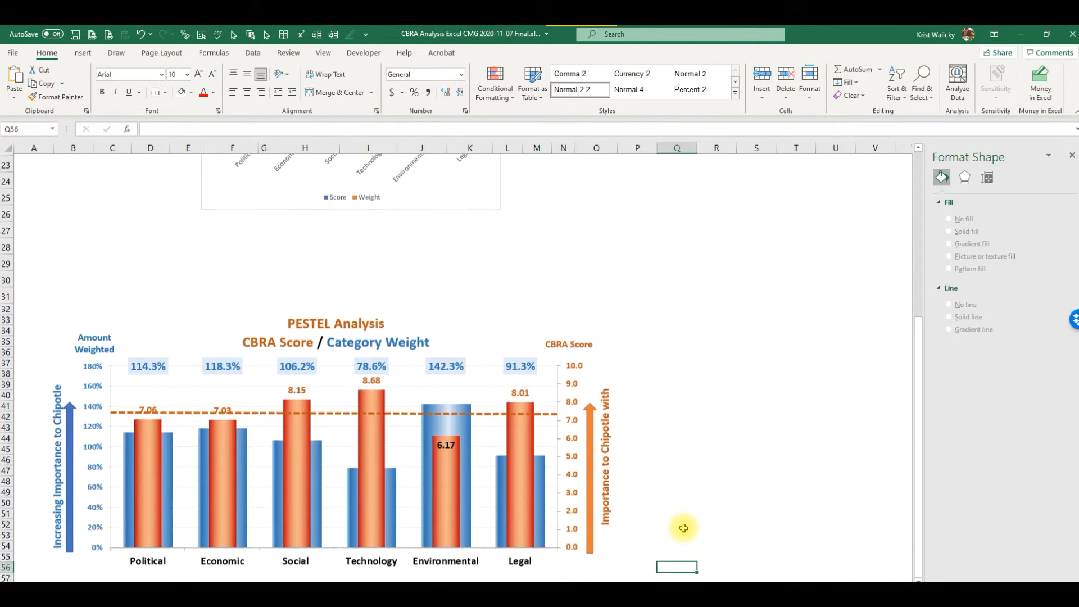
key(Down)
key(Down)
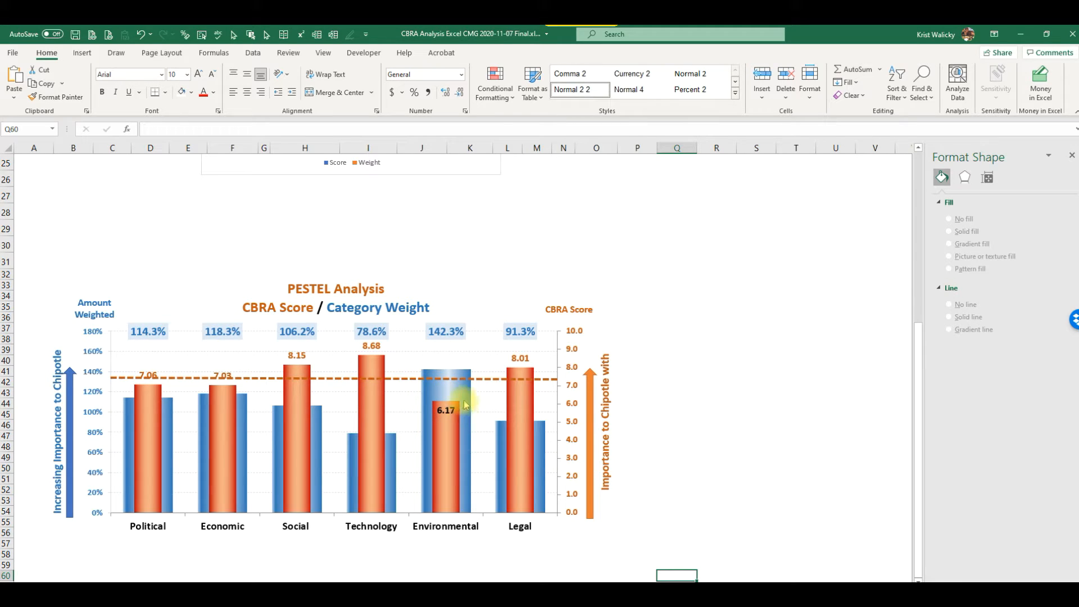
mouse_move(463, 420)
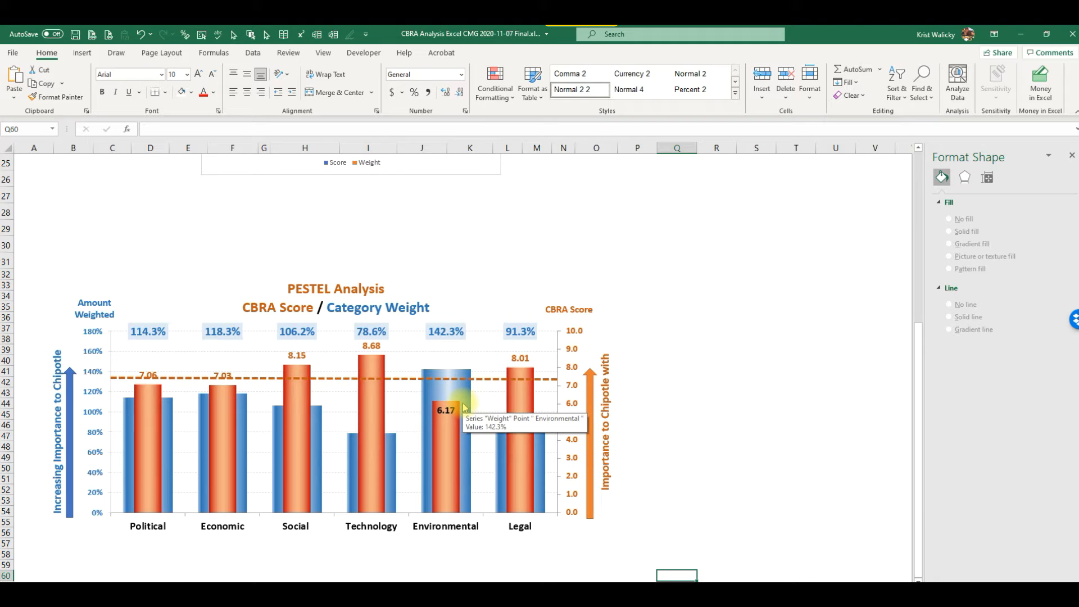
mouse_move(378, 404)
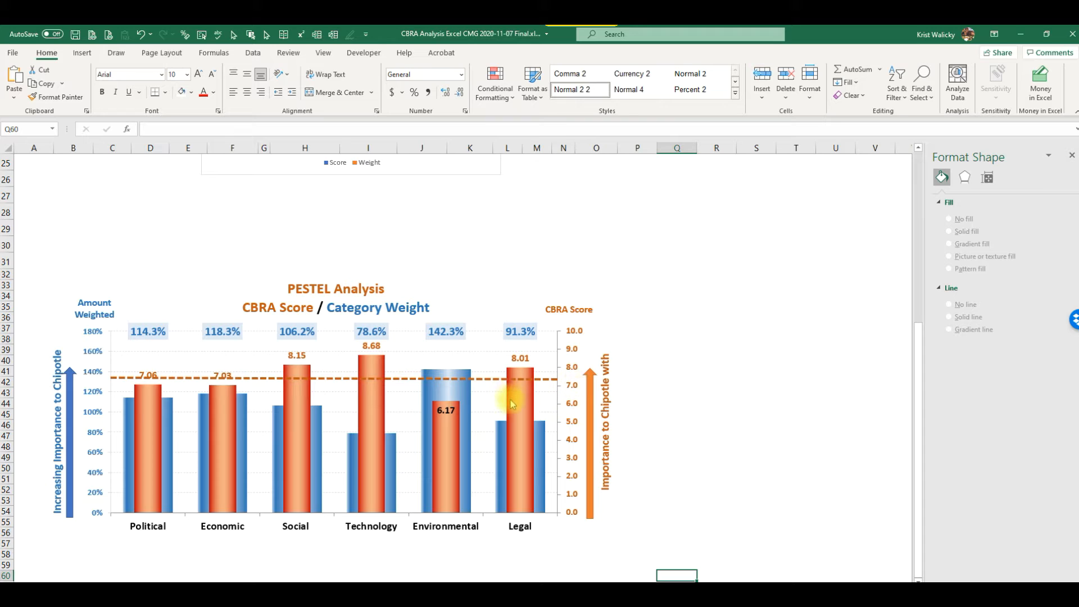
mouse_move(515, 412)
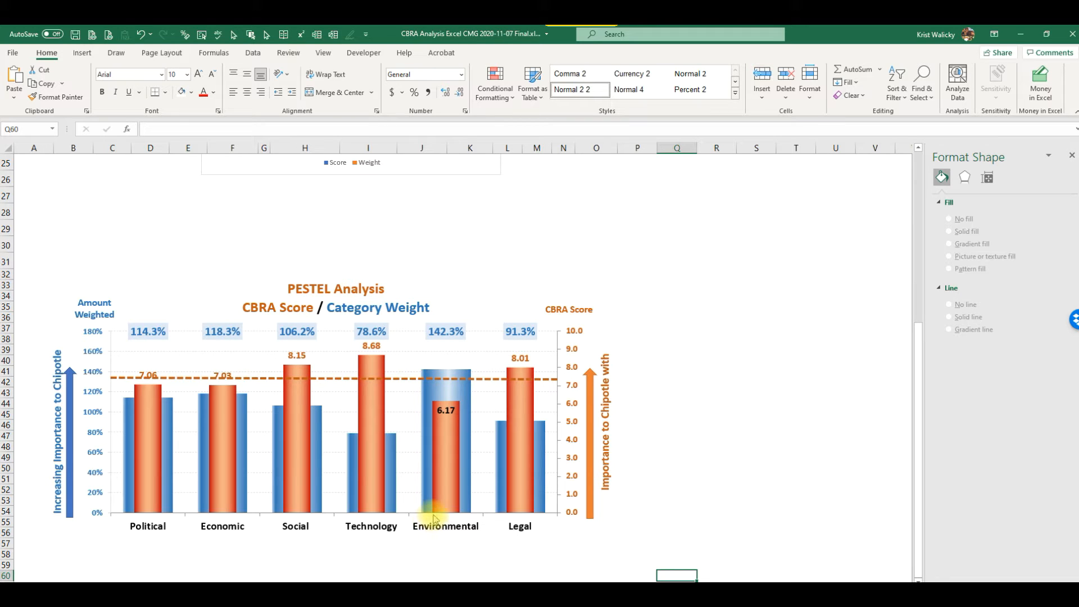
Plot the Weight series of the new chart on the secondary axis, keeping it as a clustered column
scroll(421, 547, up, 5)
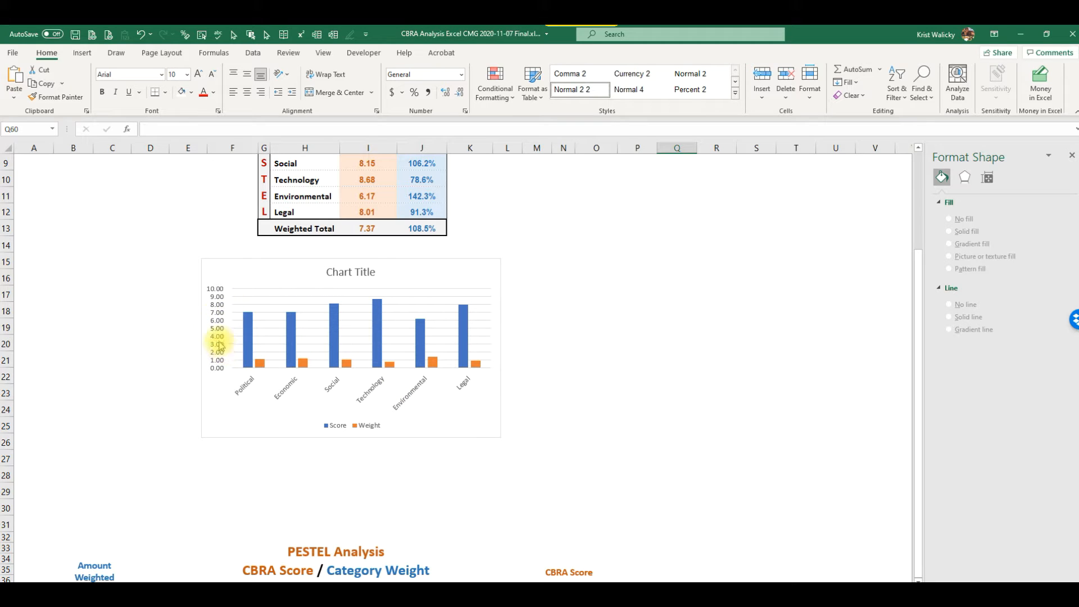
click(346, 364)
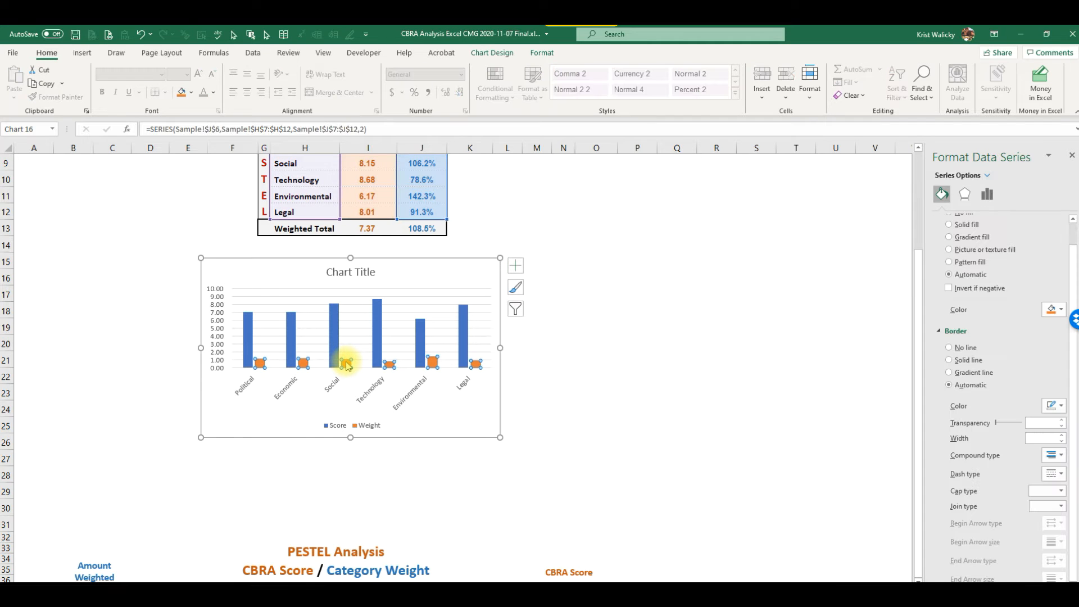
right_click(346, 364)
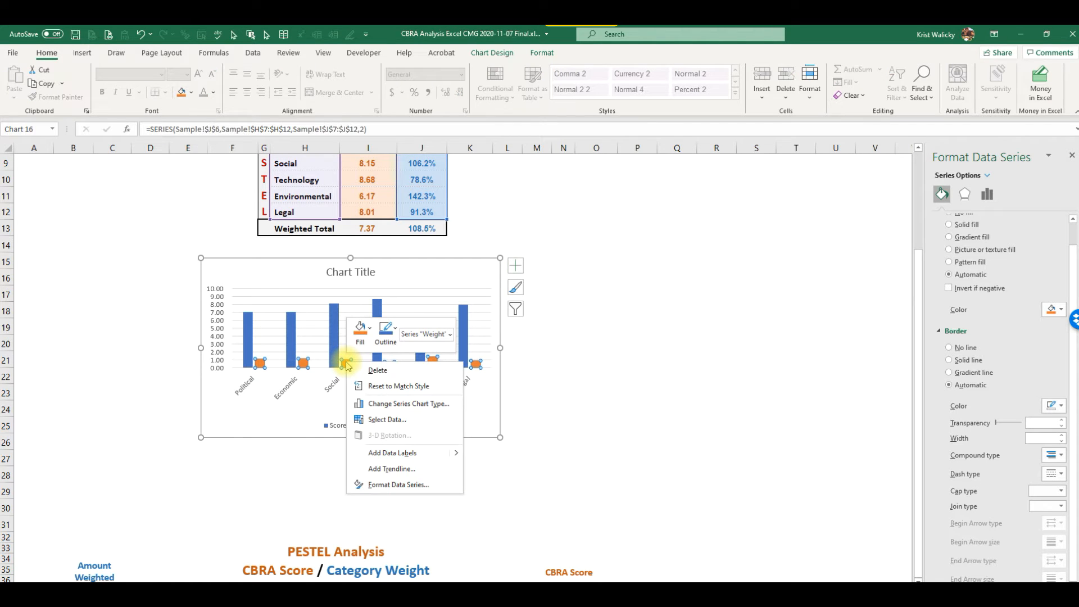
click(382, 403)
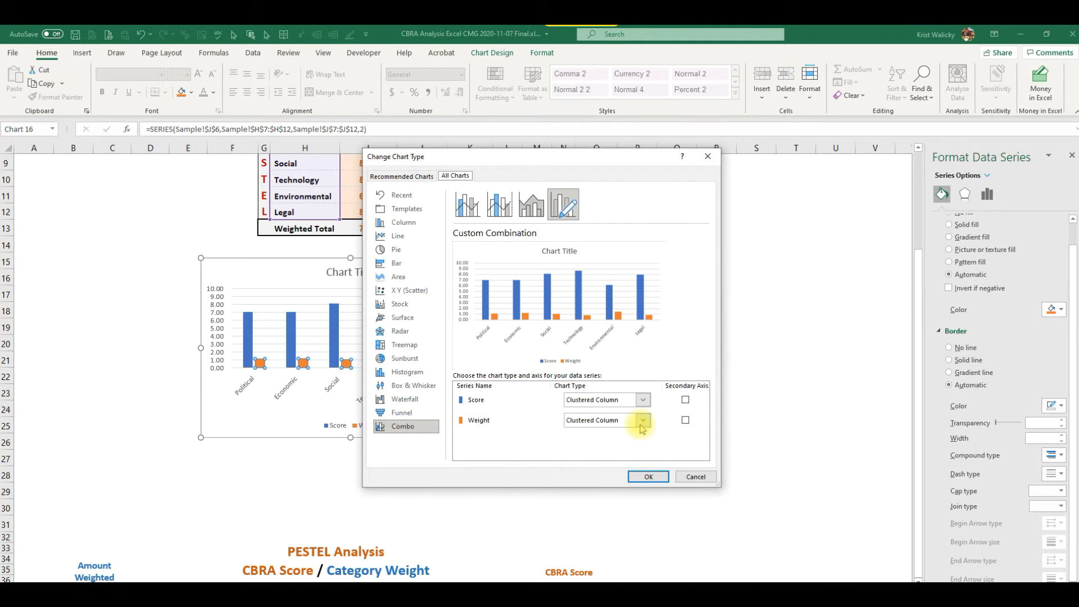
click(685, 421)
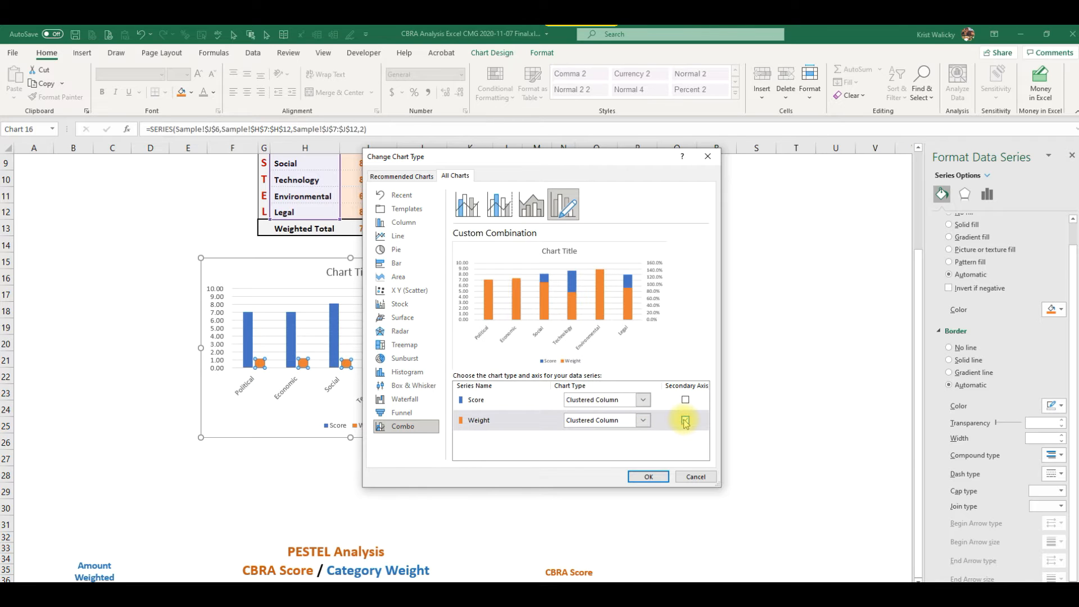
click(649, 477)
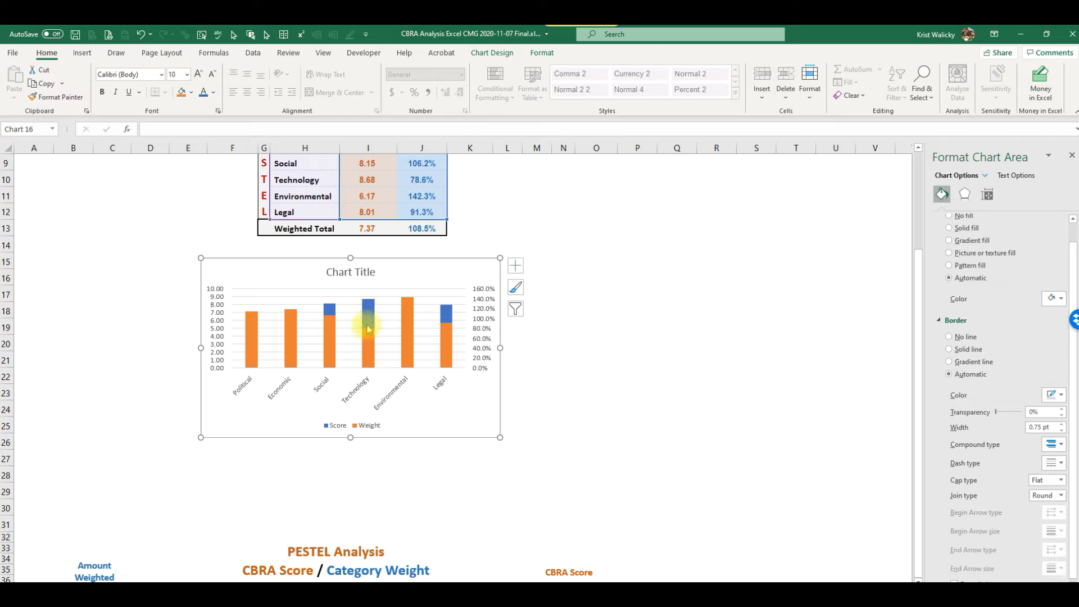
Set the Weight series' gap width to 175% and its series overlap to 0%
mouse_move(369, 363)
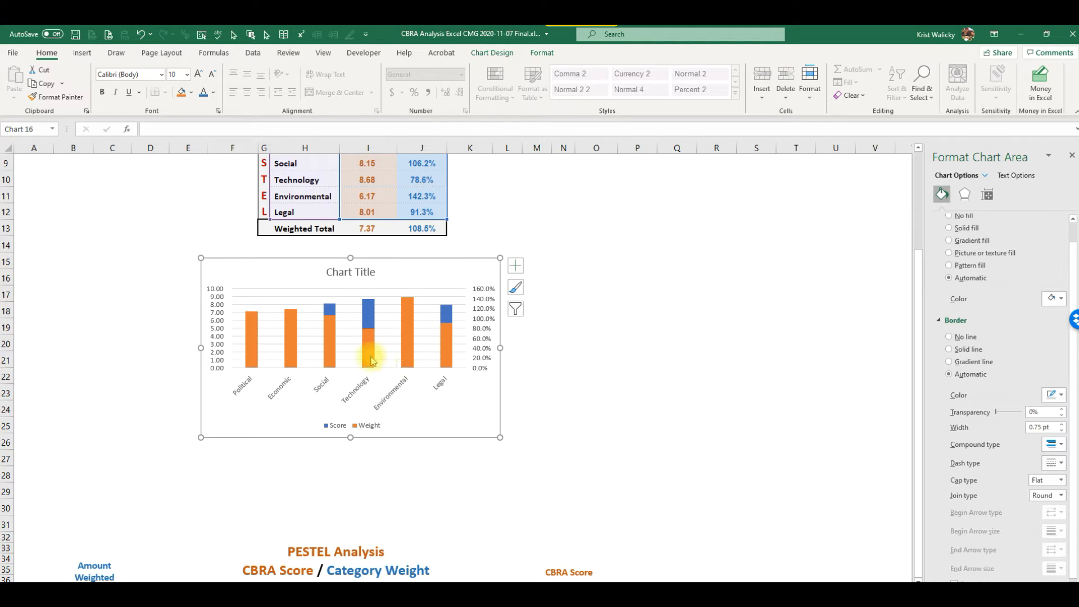
right_click(370, 358)
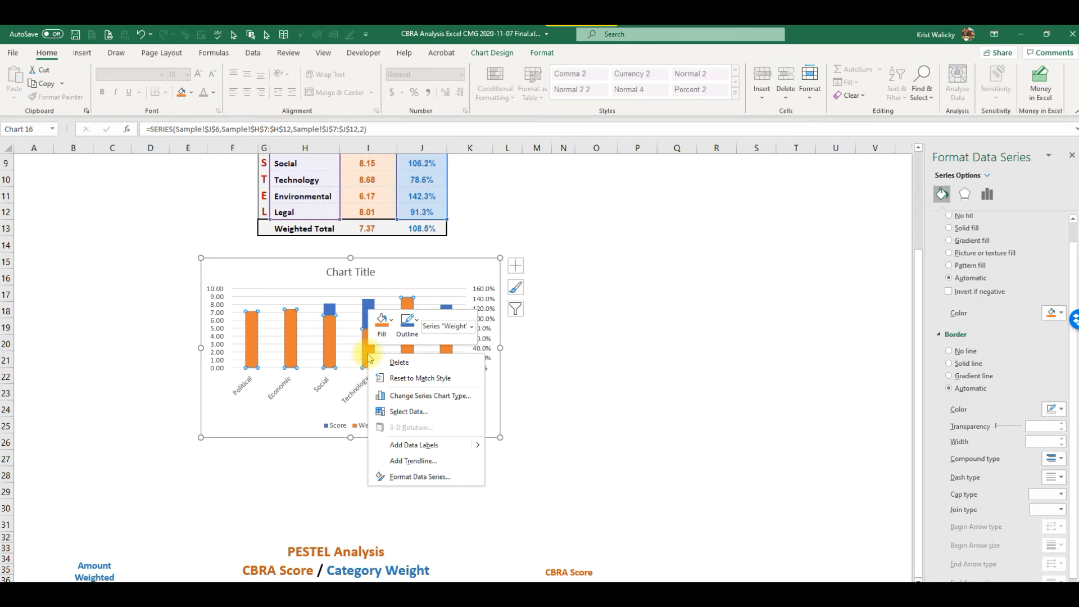
click(987, 194)
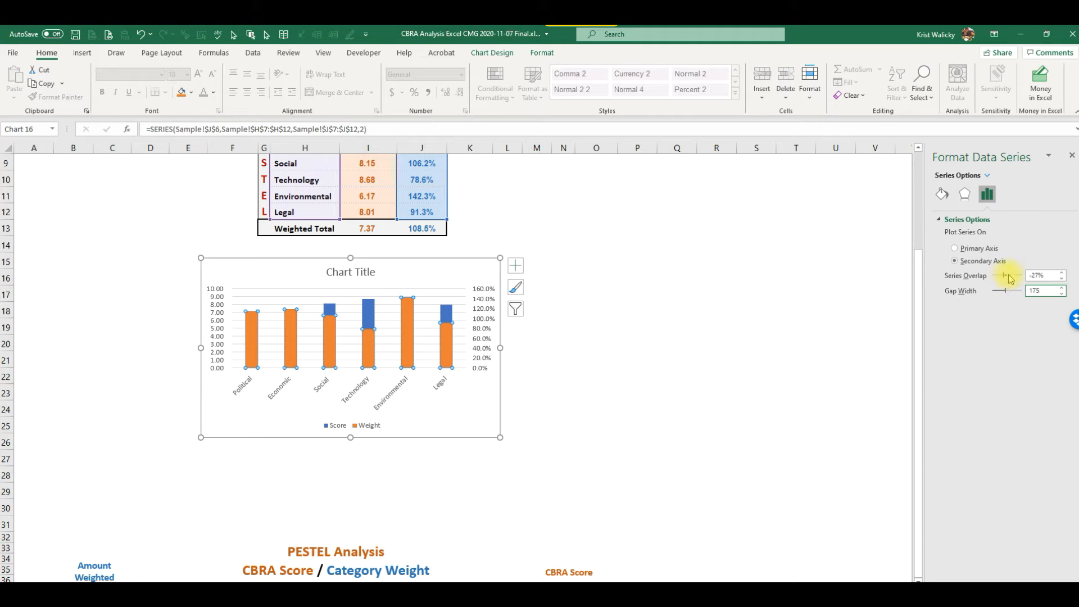
click(1038, 276)
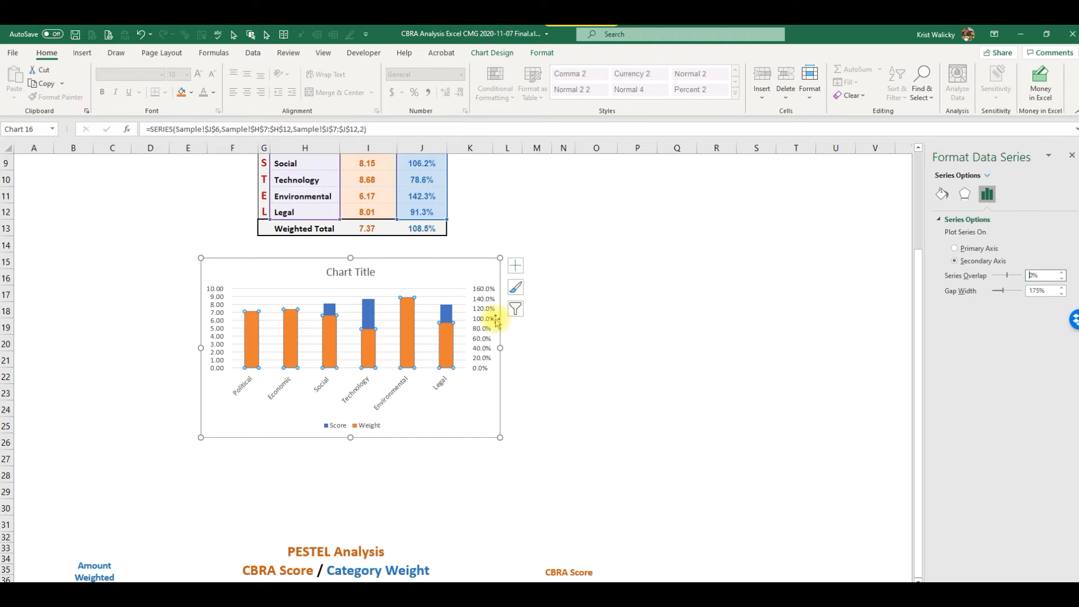
Set the Score series' gap width to 50% and its series overlap to 0%
click(448, 318)
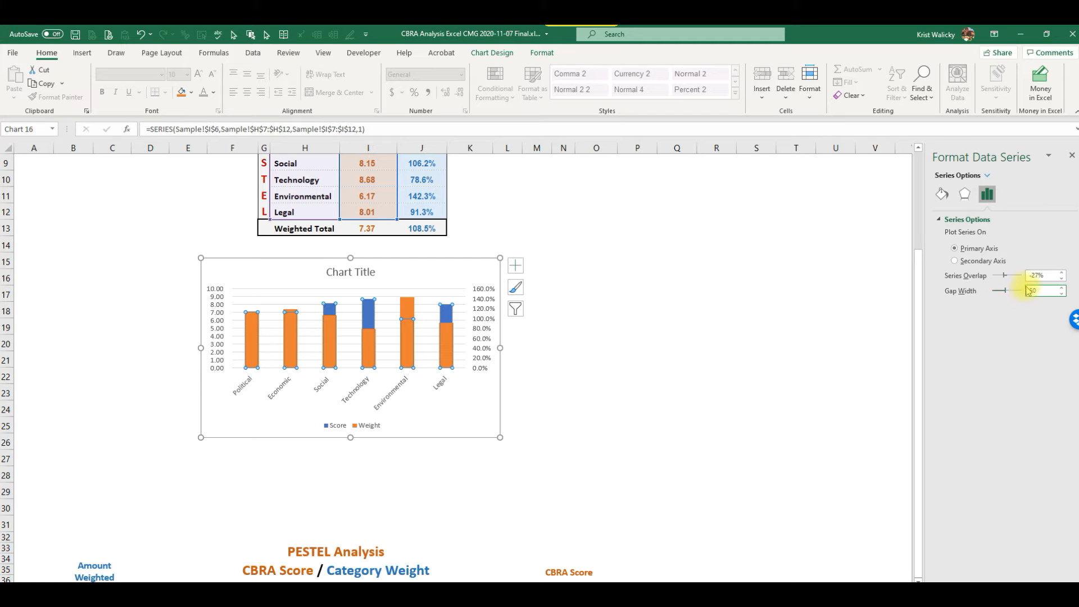
click(1047, 275)
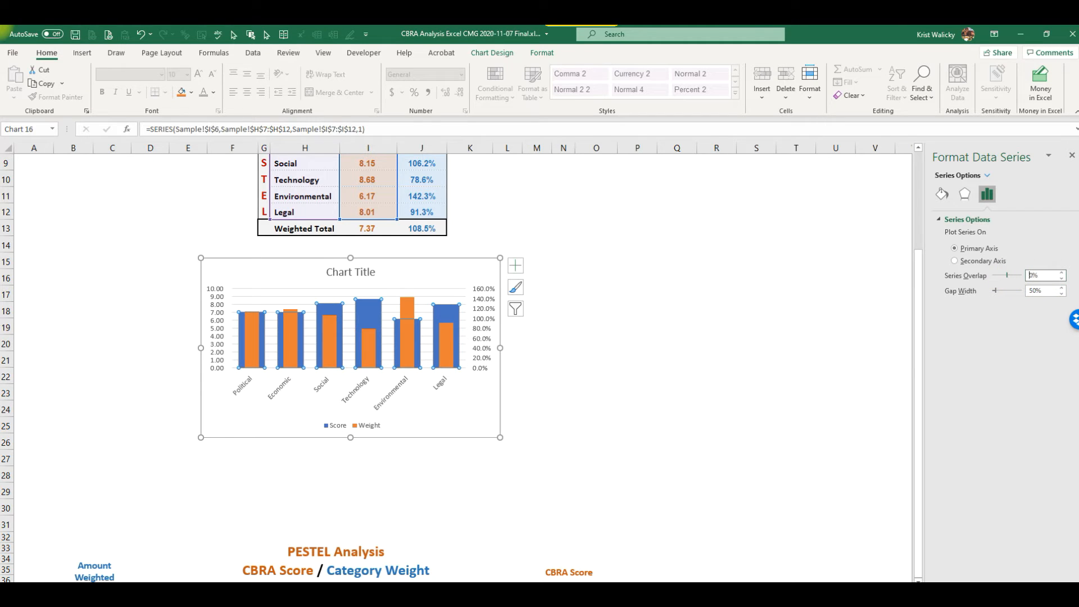
click(716, 355)
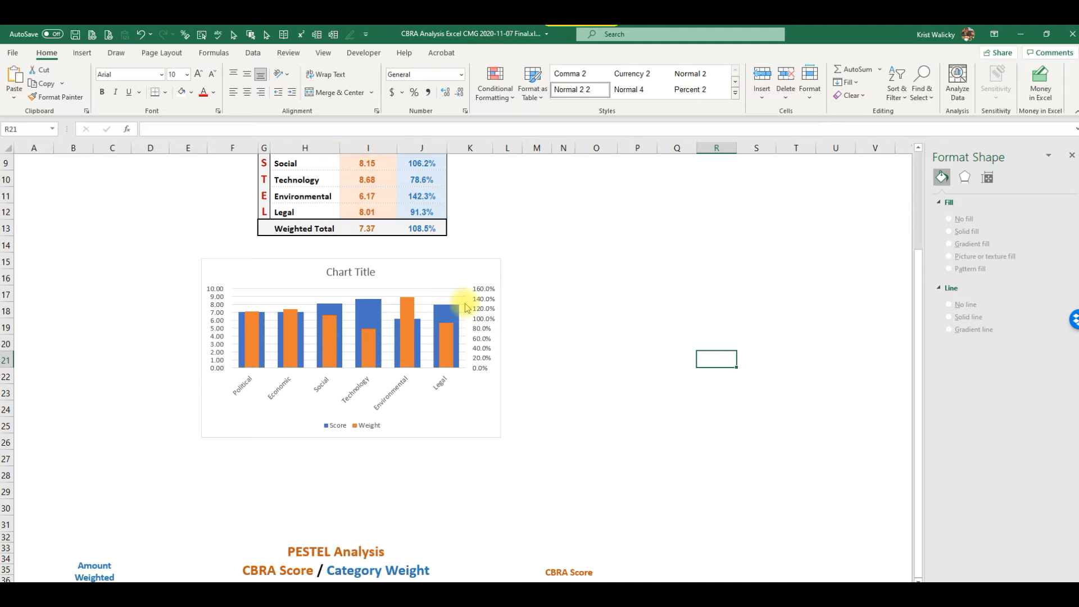
Add primary vertical and secondary vertical axis titles to the new chart
click(448, 280)
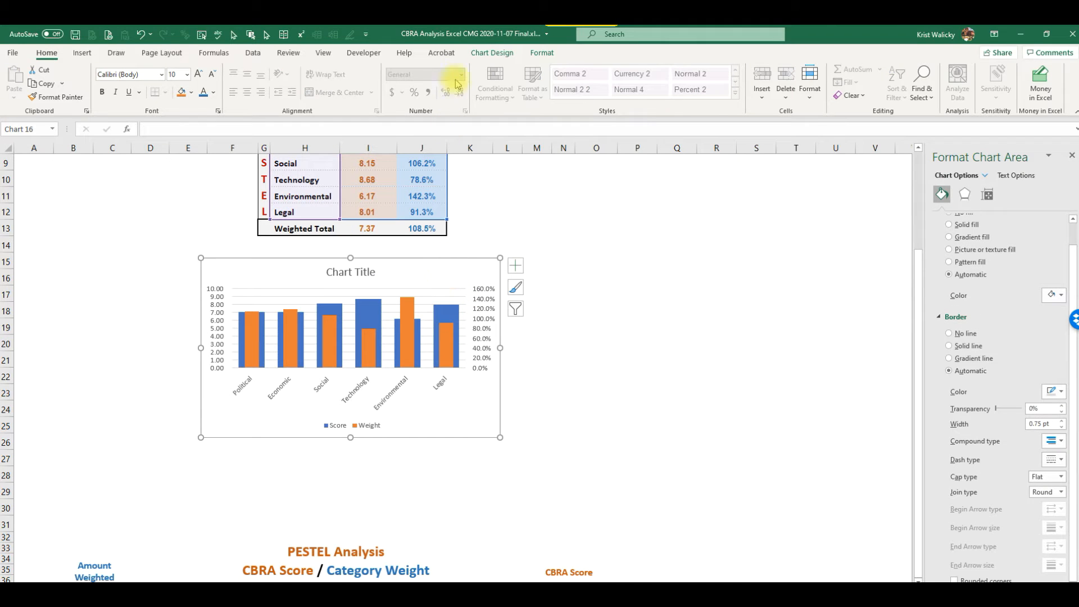
click(491, 54)
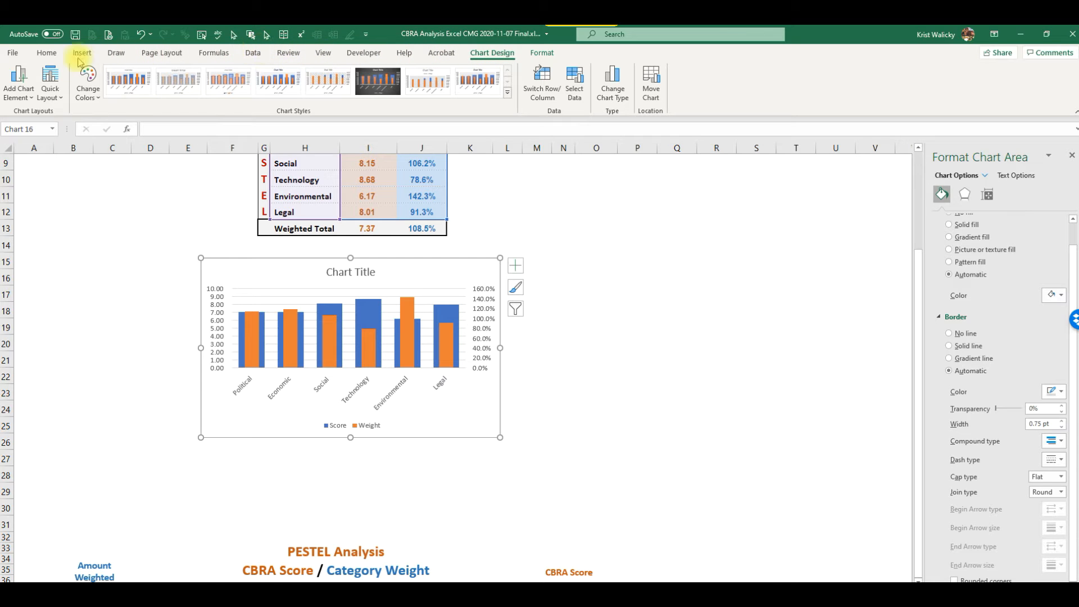
click(19, 87)
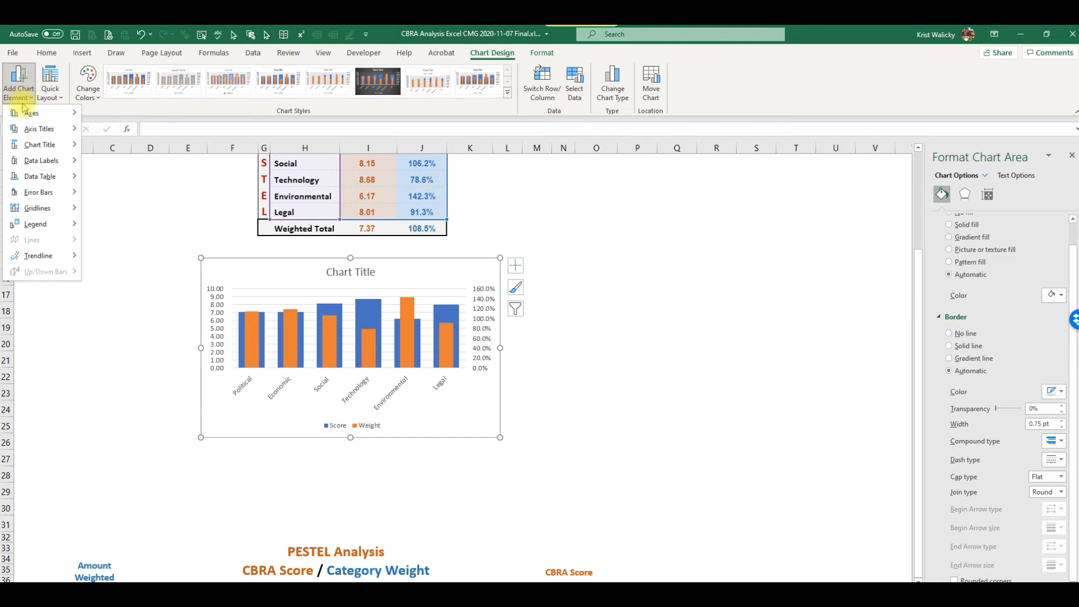
mouse_move(27, 130)
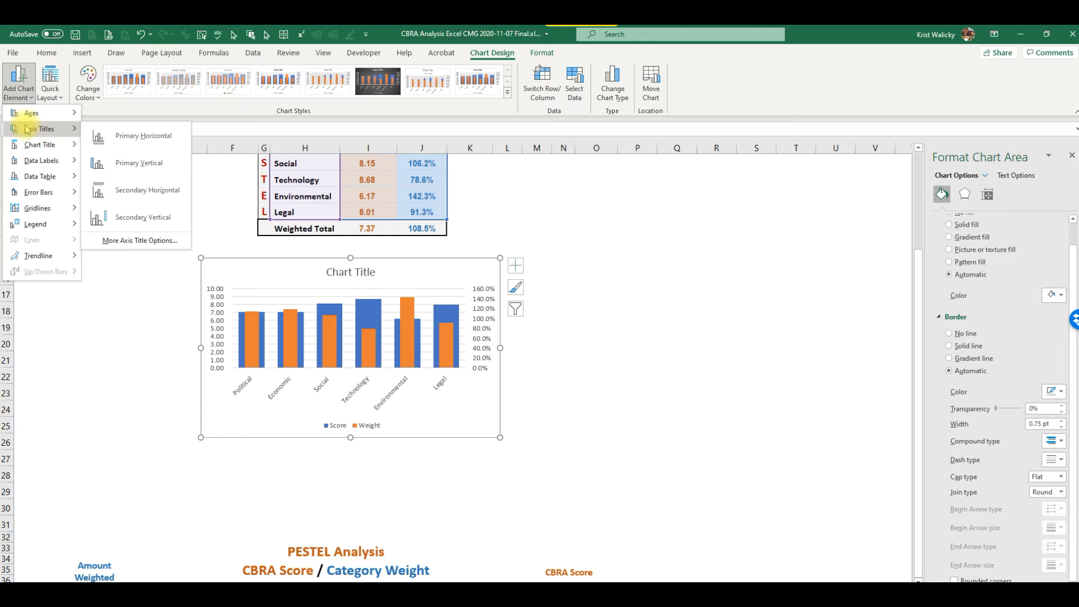
click(98, 163)
click(25, 94)
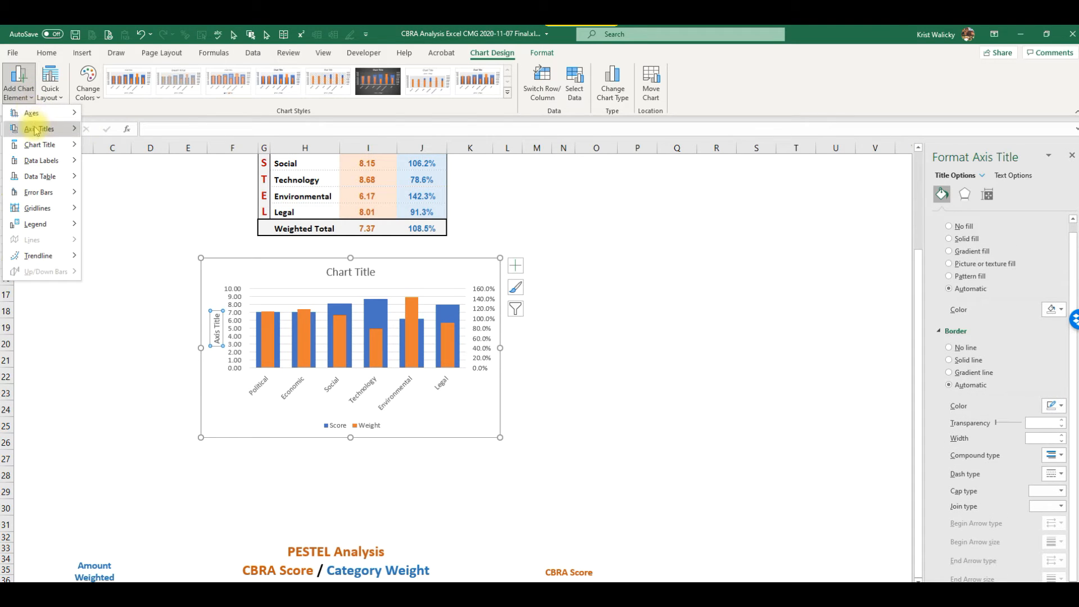
mouse_move(36, 130)
click(120, 216)
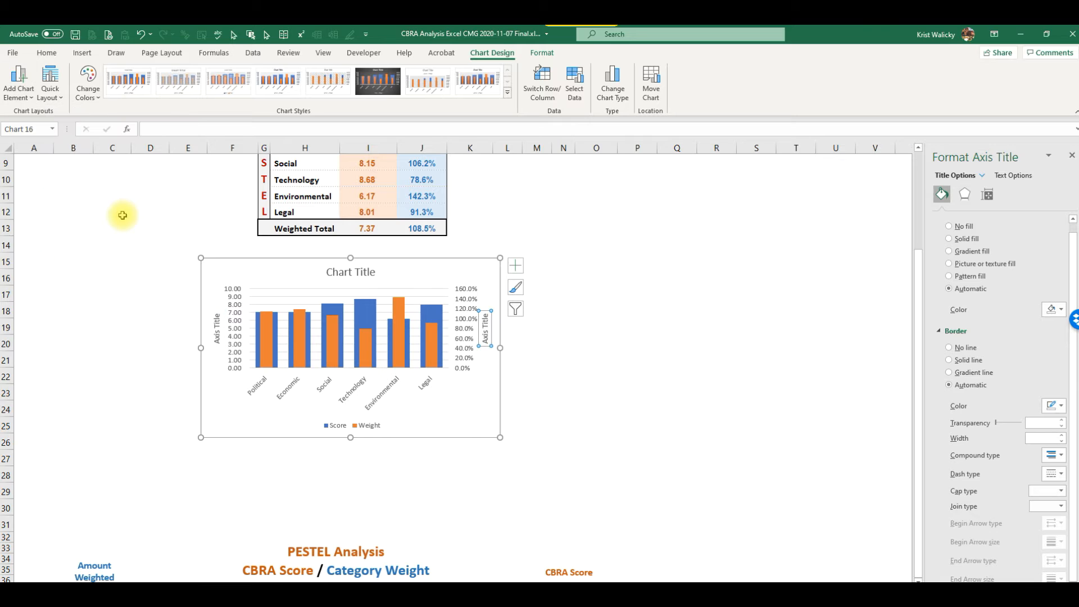
click(561, 411)
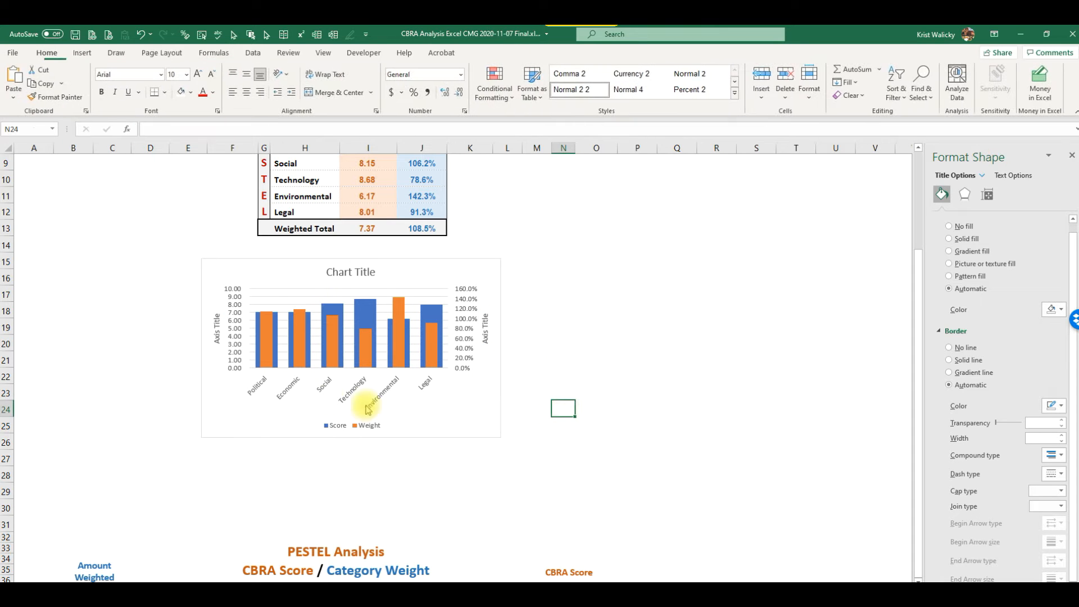
Move the primary vertical axis title to the chart's upper-left corner and set its text direction to Horizontal
click(217, 329)
drag(216, 310, 214, 258)
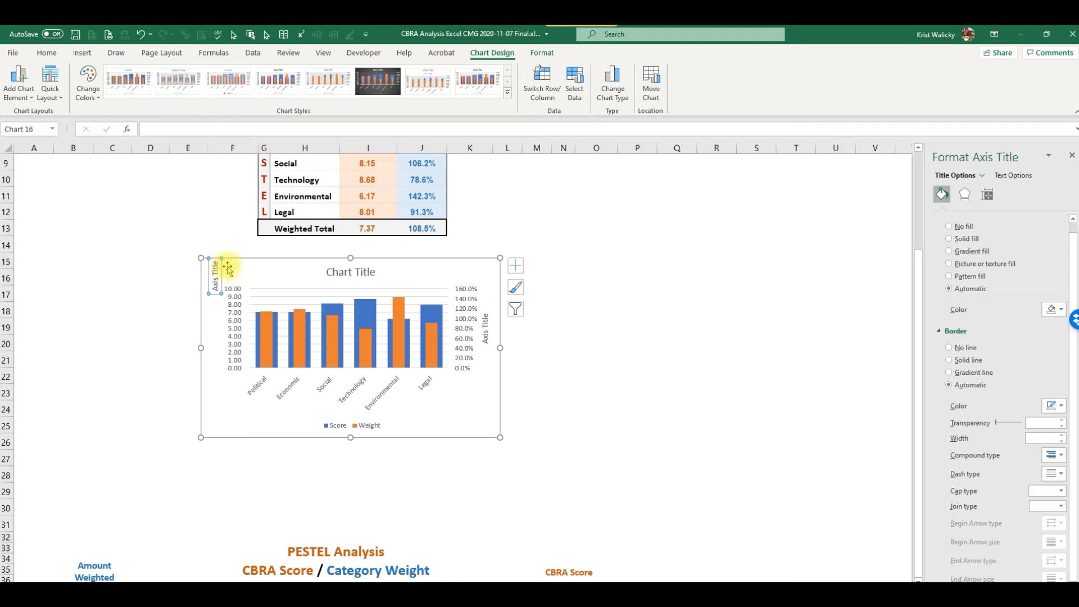
click(989, 195)
click(1048, 250)
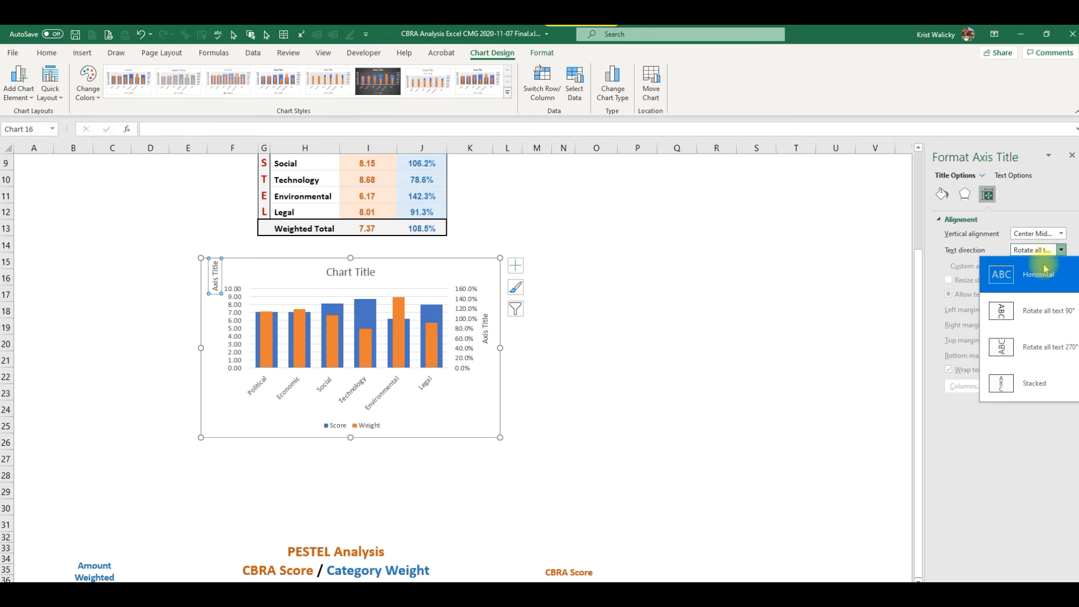
click(1044, 272)
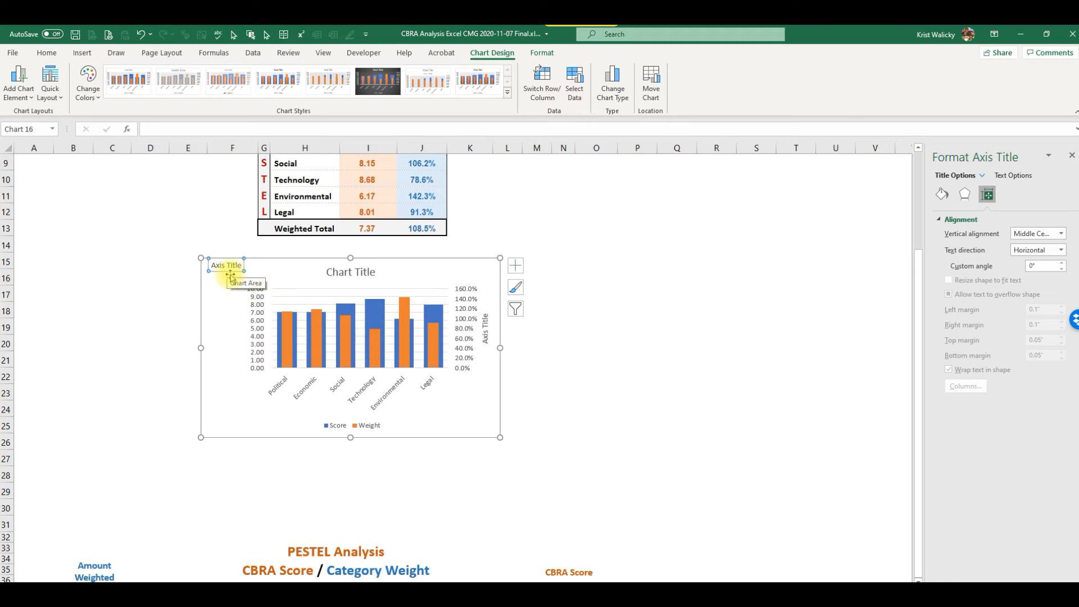
Set the secondary vertical axis title's text direction to Horizontal and move it to the chart's upper-right corner
click(486, 321)
click(487, 331)
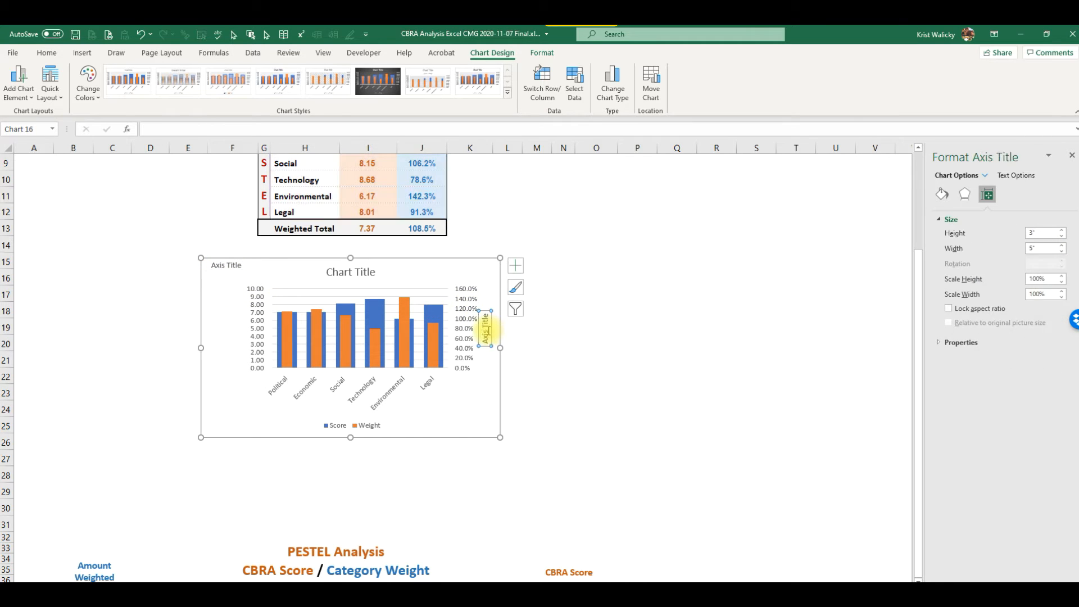
click(1031, 253)
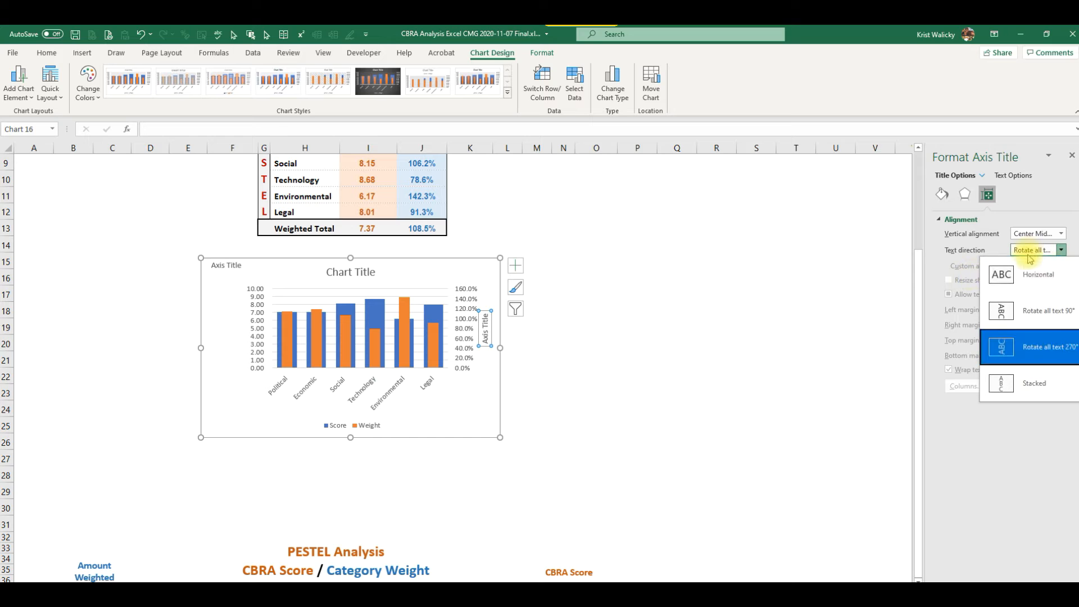
click(1020, 272)
drag(464, 322, 460, 264)
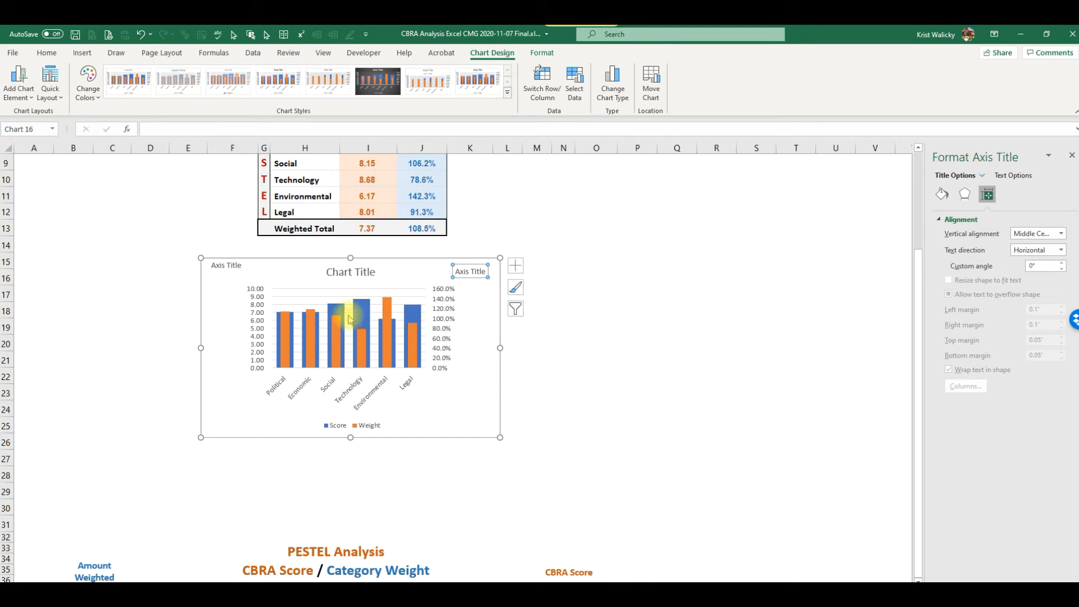
Widen the plot area on both sides to fill the space freed by the relocated axis titles
click(280, 295)
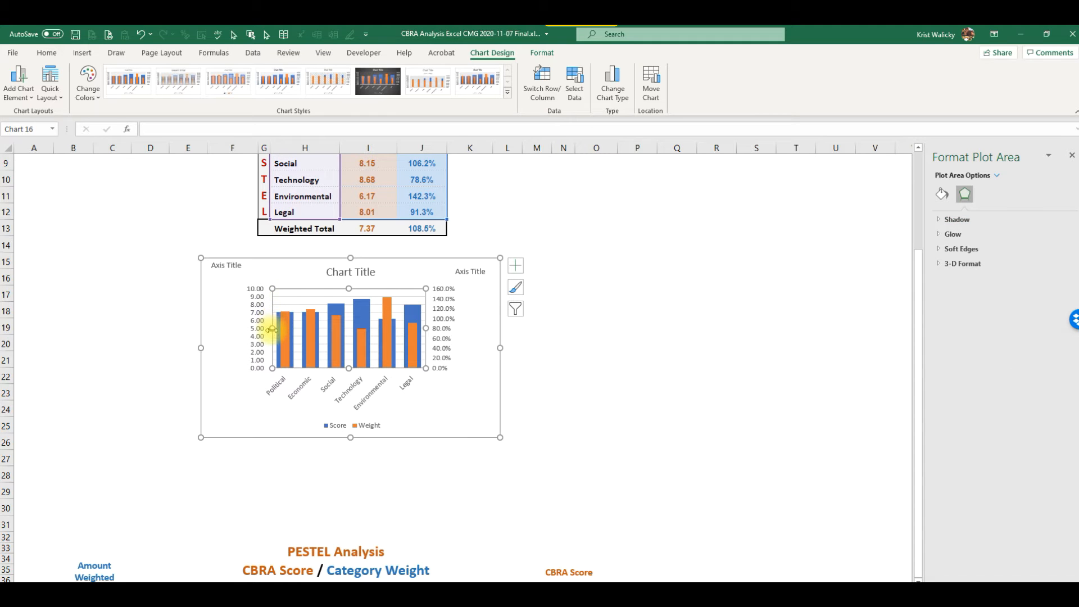
drag(271, 329, 234, 330)
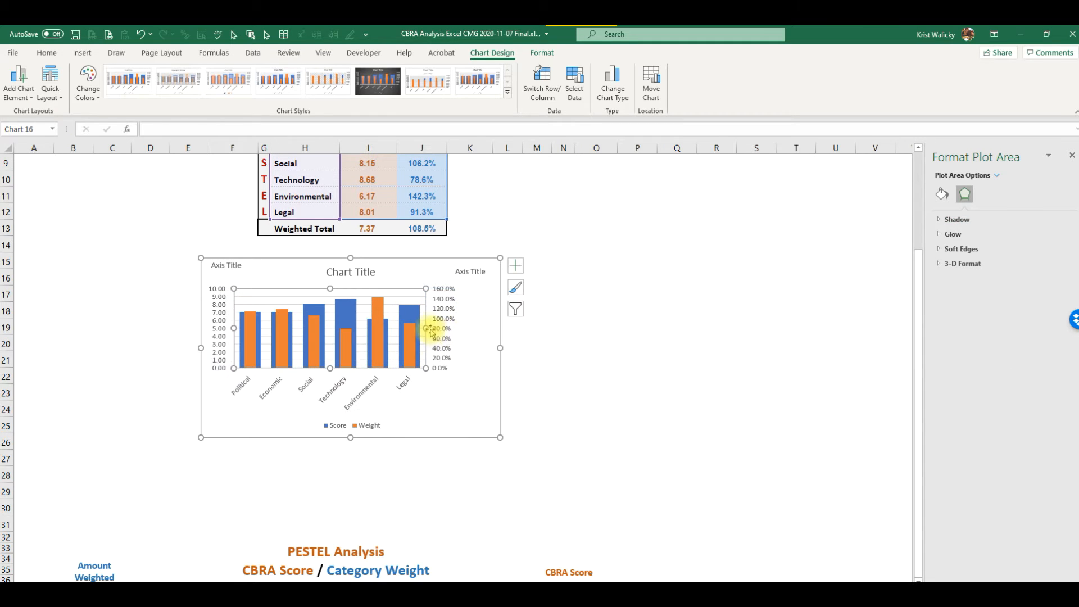
drag(425, 328, 470, 329)
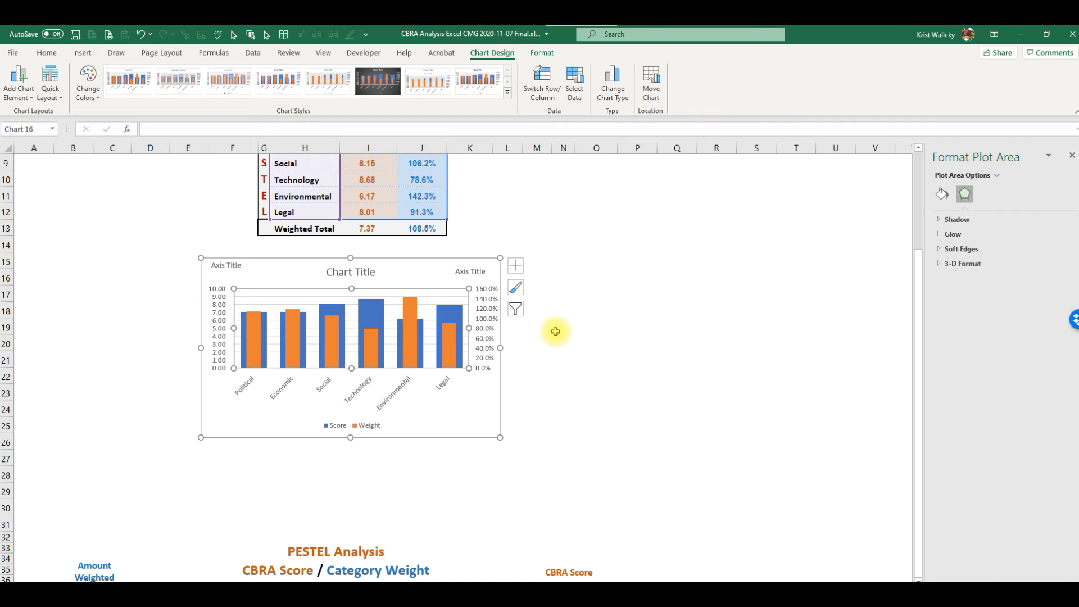
click(562, 327)
Rename the primary vertical axis title "Score" and the secondary vertical axis title "%"
click(223, 265)
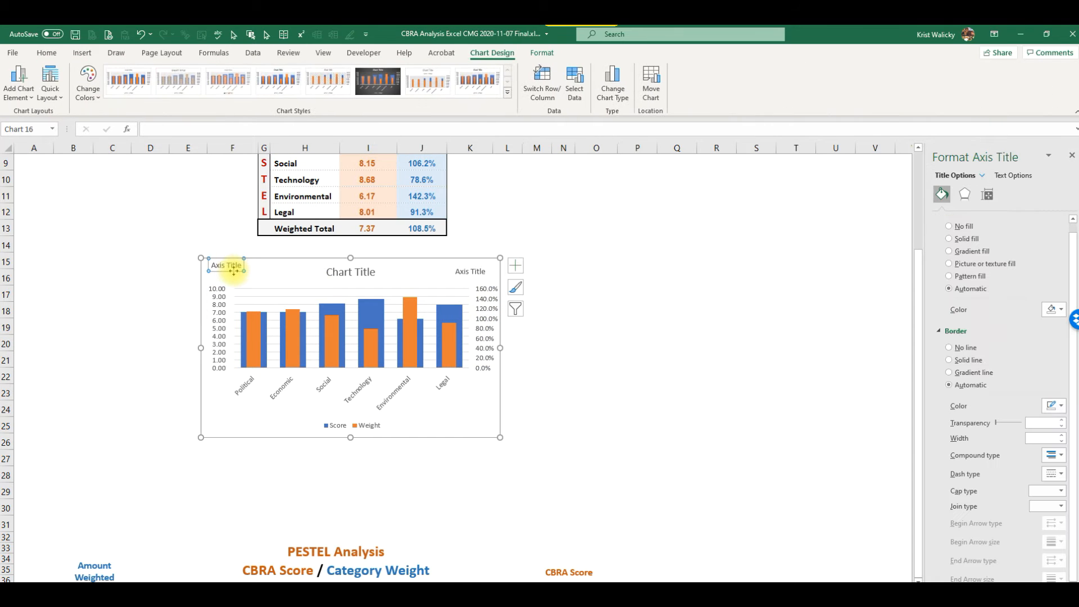
click(224, 267)
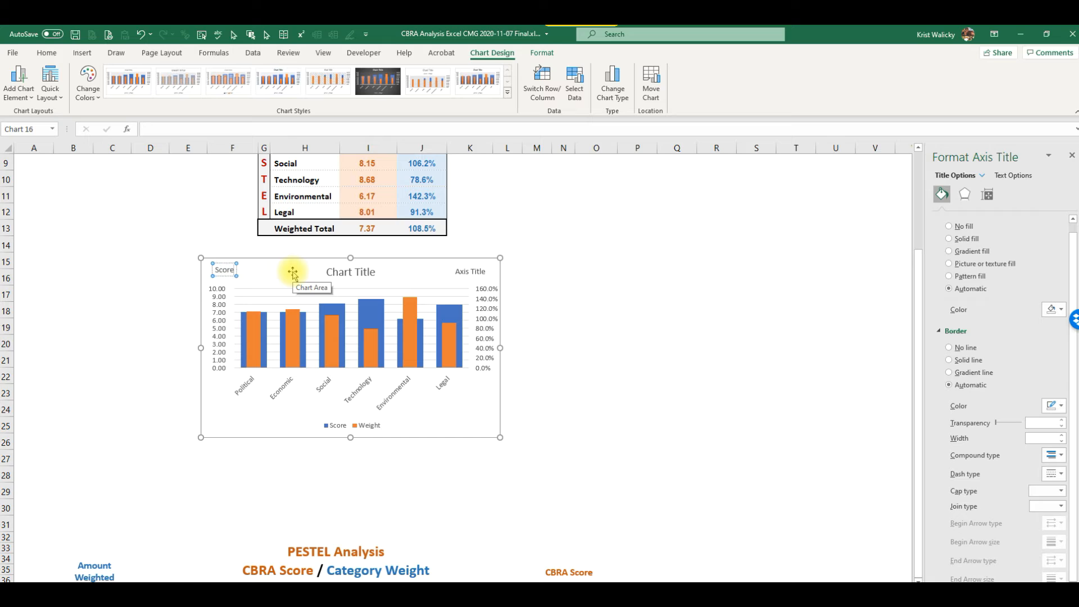
click(478, 272)
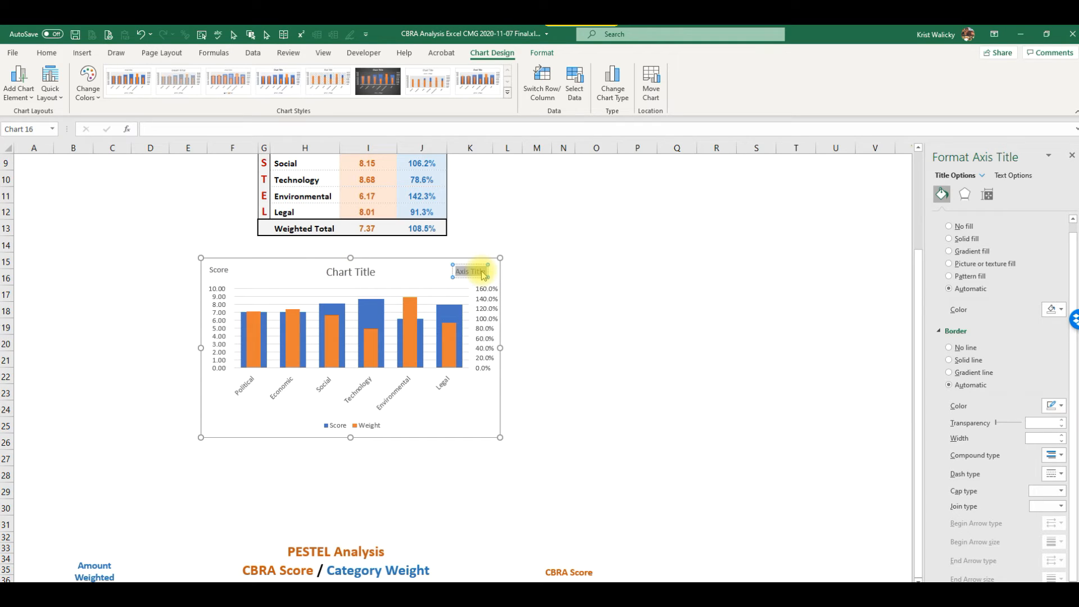
text(%)
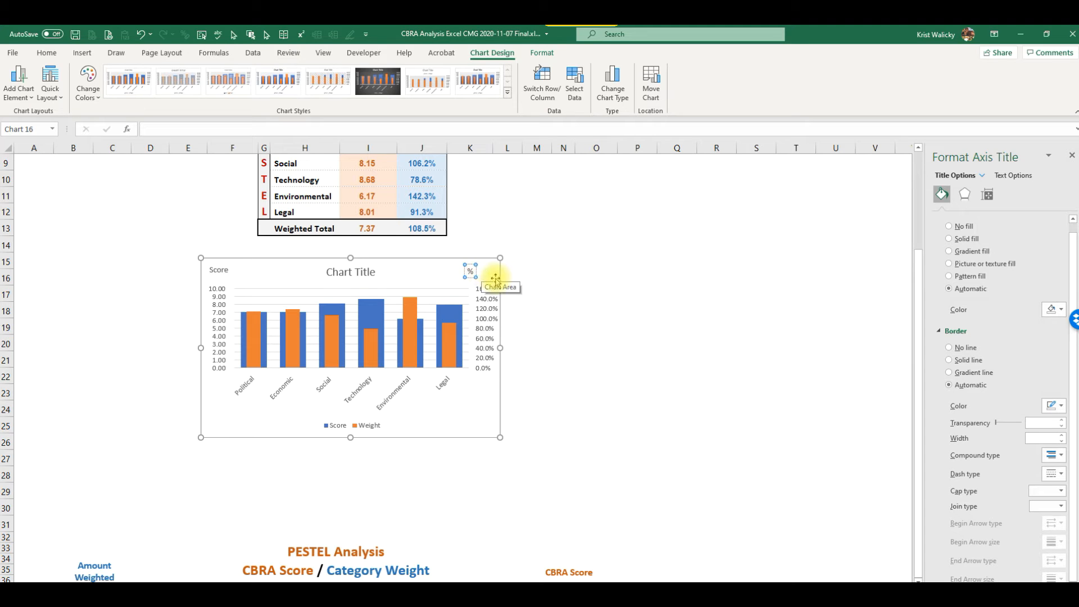
click(557, 275)
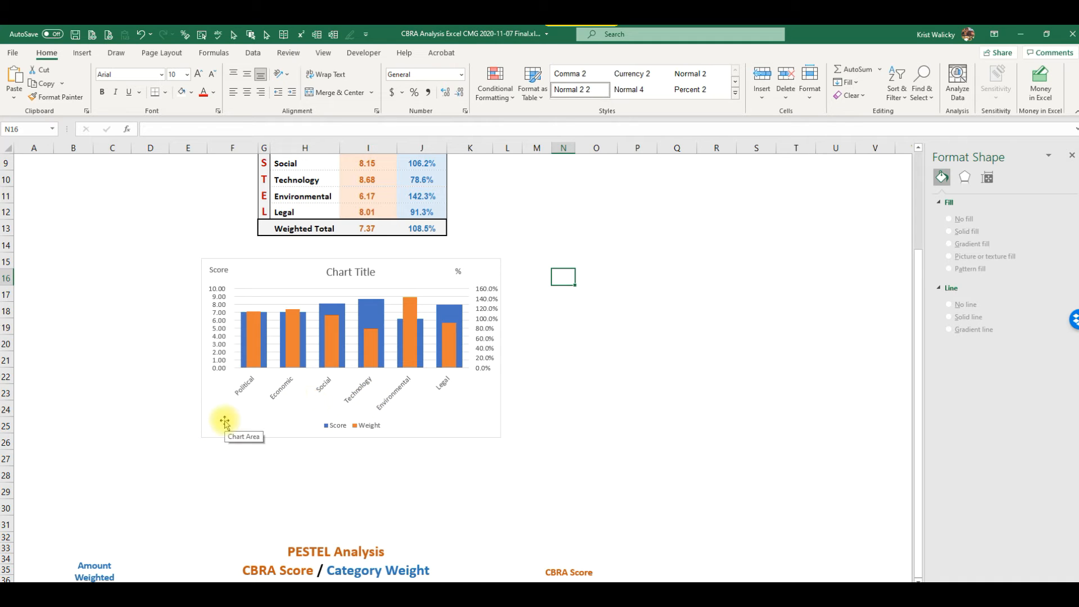
Examine the finished PESTEL Analysis chart below as the reference, then return to the new chart
click(624, 507)
key(Down)
key(Down)
key(Down)
key(Down)
key(Down)
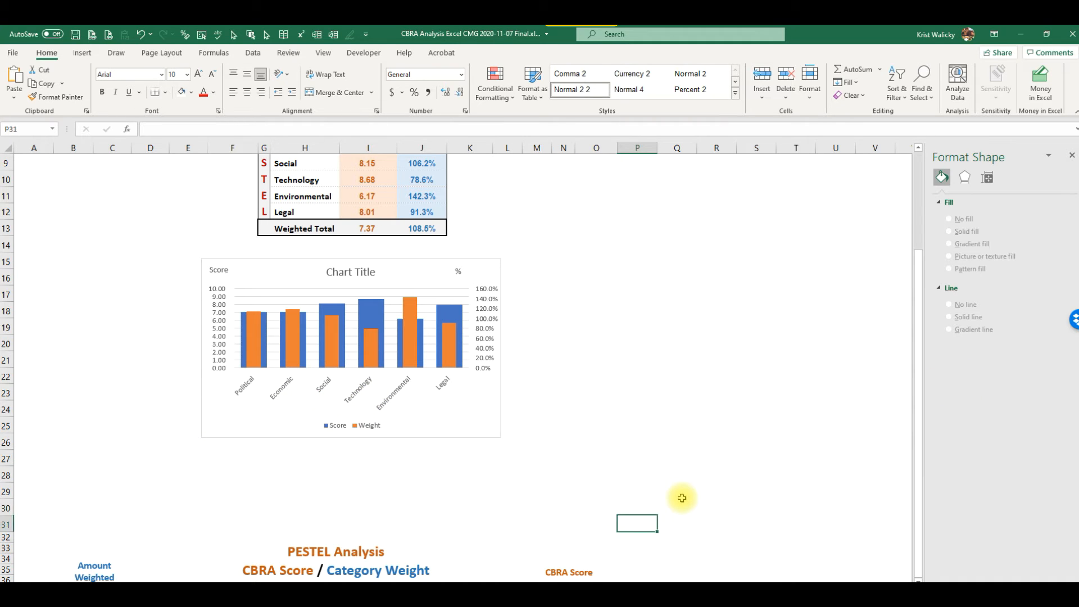
key(Down)
key(Down)
key(Down)
key(Down)
key(Down)
key(Down)
key(Down)
key(Down)
key(Down)
key(Down)
key(Down)
key(Down)
key(Down)
key(Down)
key(Down)
key(Down)
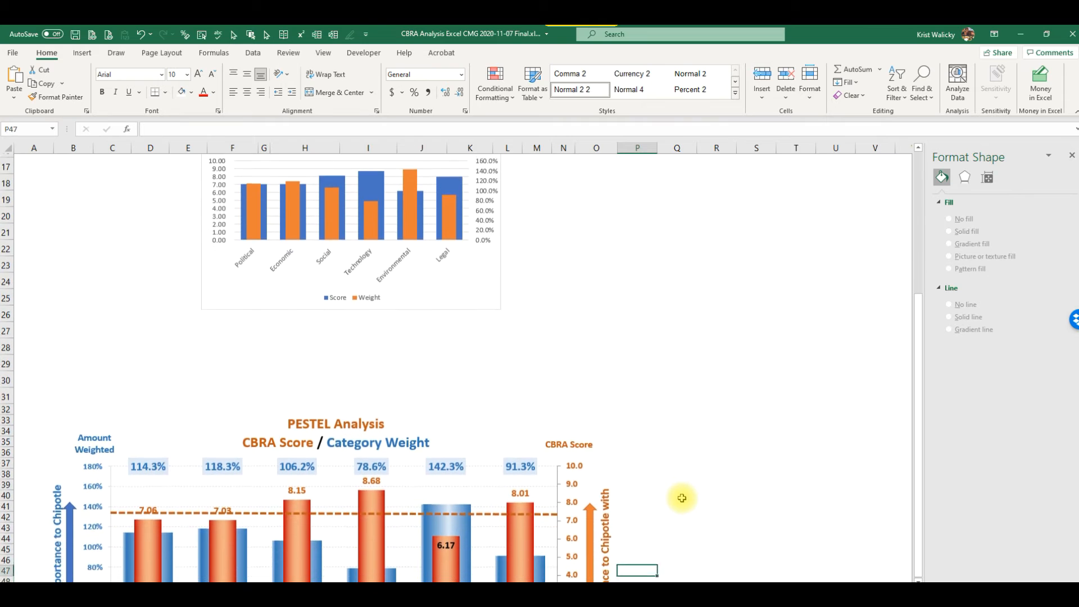
key(Down)
key(Down)
key(Down)
key(Down)
key(Down)
key(Down)
key(Up)
key(Up)
key(Up)
key(Up)
key(Up)
key(Up)
key(Up)
key(Up)
key(Up)
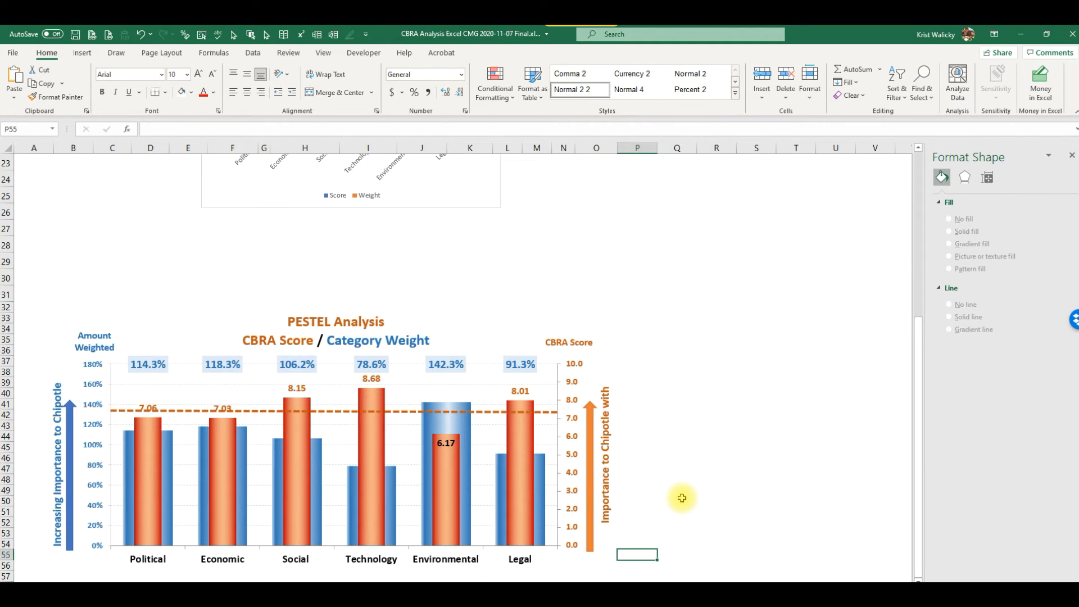
key(Up)
key(Up)
key(Up)
key(Up)
key(Up)
key(Up)
key(Up)
key(Up)
key(Up)
key(Up)
key(Up)
key(Up)
key(Up)
key(Up)
key(Up)
key(Up)
key(Up)
key(Up)
key(Up)
key(Up)
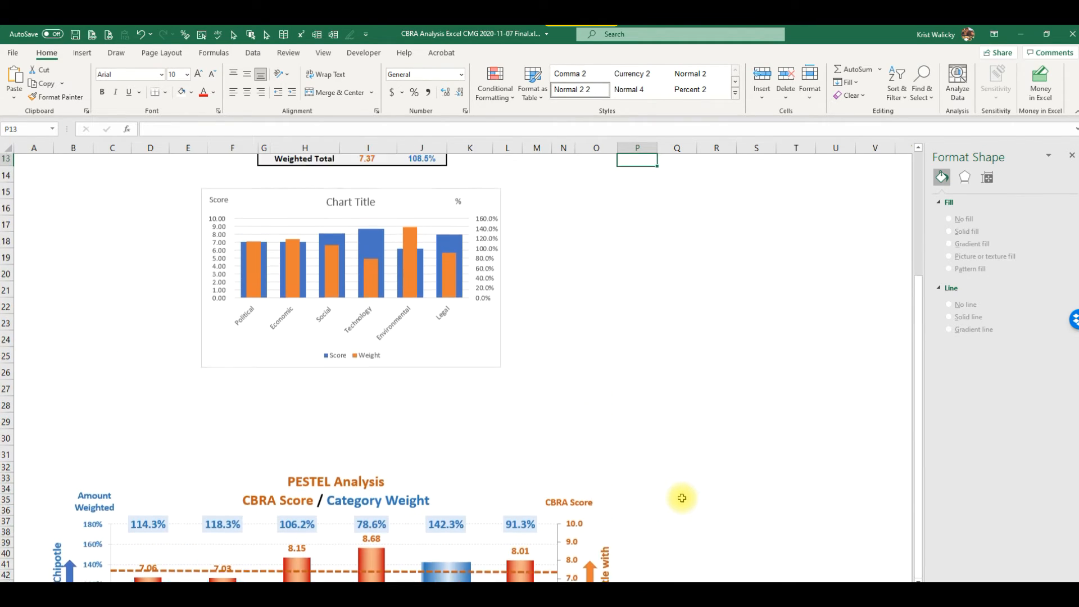
Enlarge the new chart to span about columns B to O and rows 15 to 28, and extend its plot area down to the legend
click(234, 367)
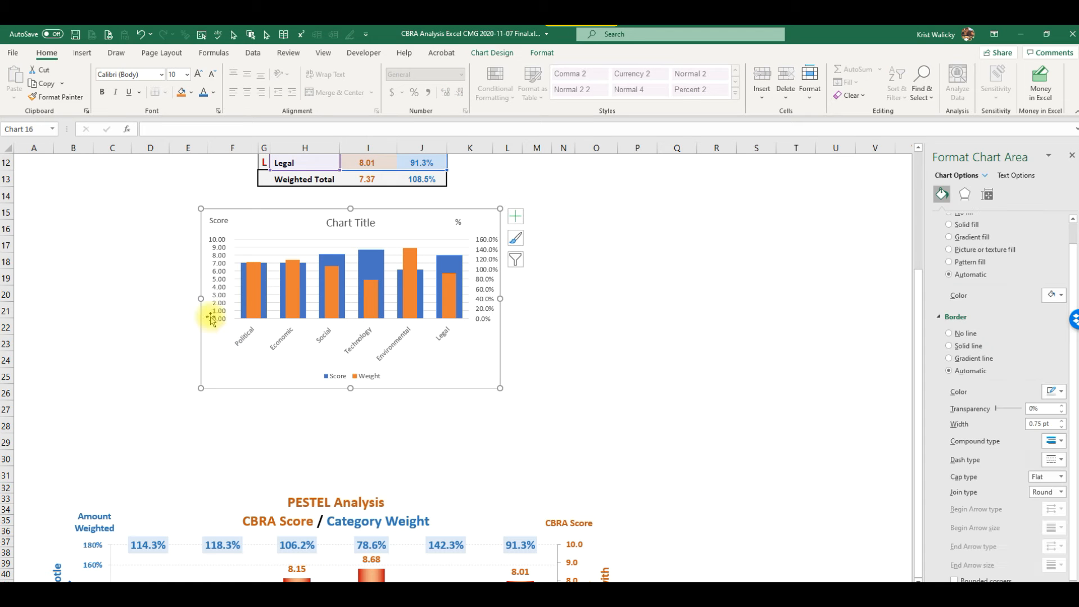
drag(203, 298, 76, 303)
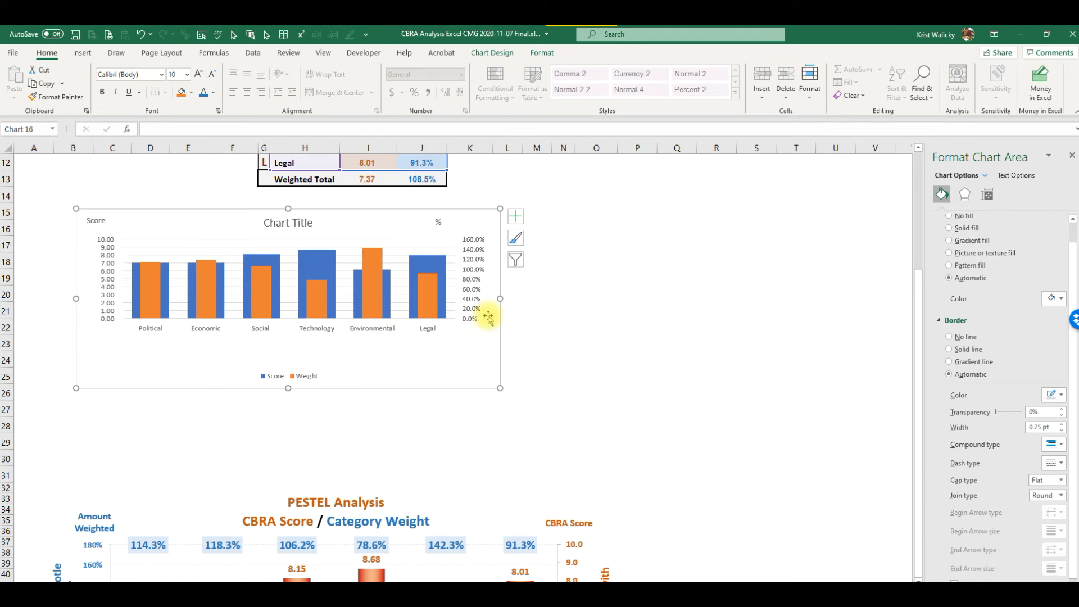
drag(497, 302, 607, 318)
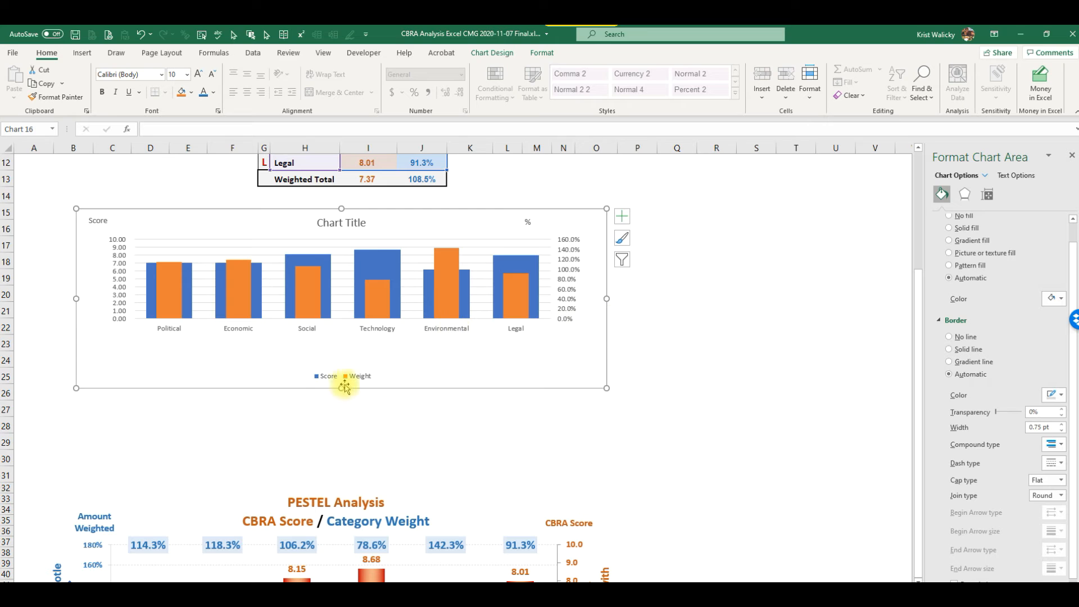
drag(343, 390, 342, 432)
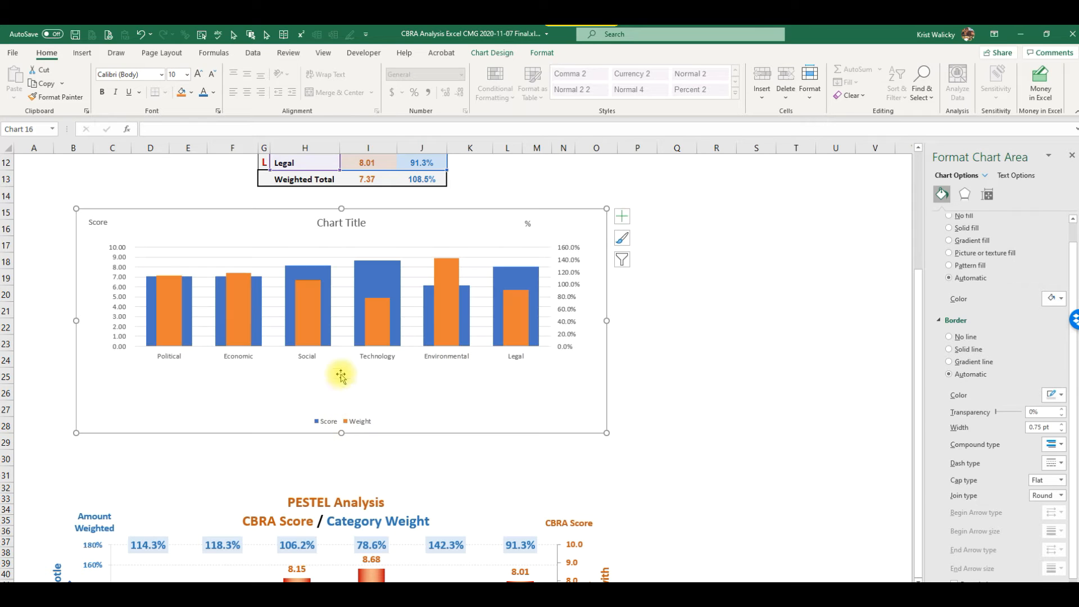
click(342, 296)
drag(342, 346, 346, 395)
Make the horizontal category axis labels bold with a font size of 11
click(368, 406)
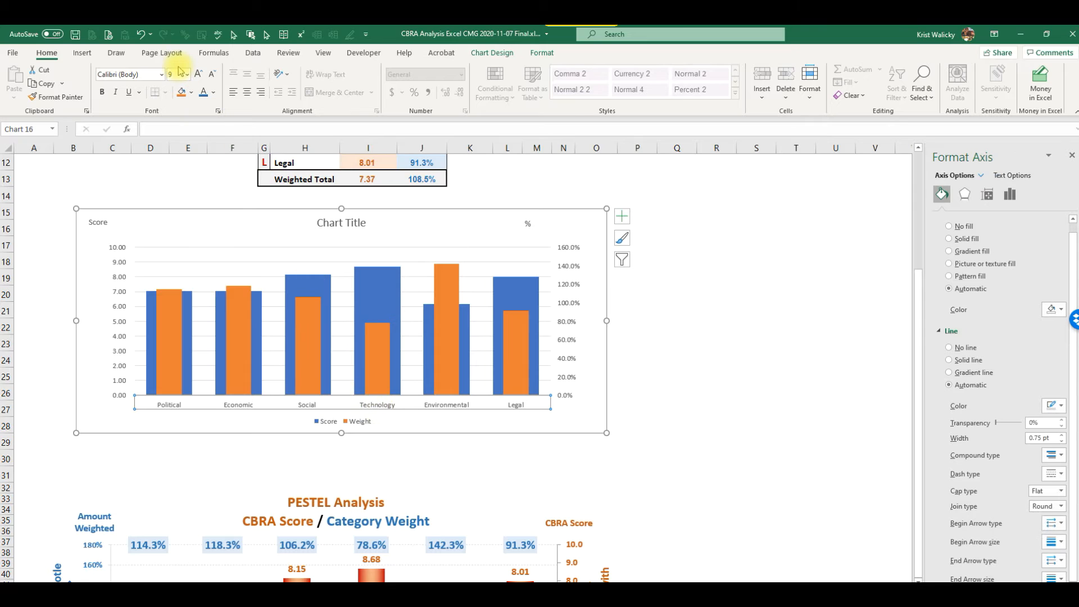
click(197, 75)
click(197, 74)
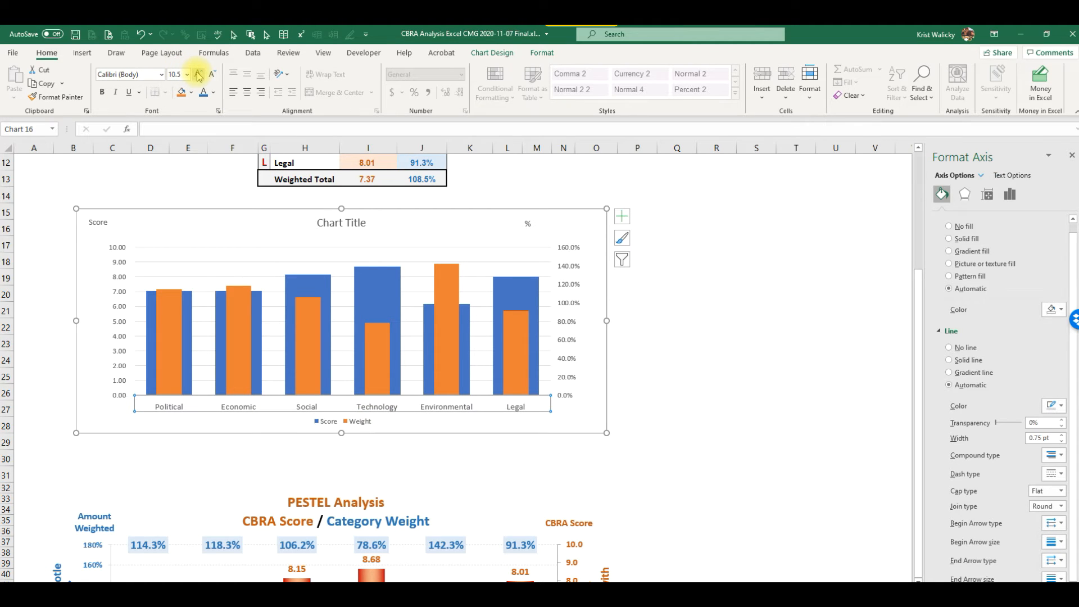
click(103, 94)
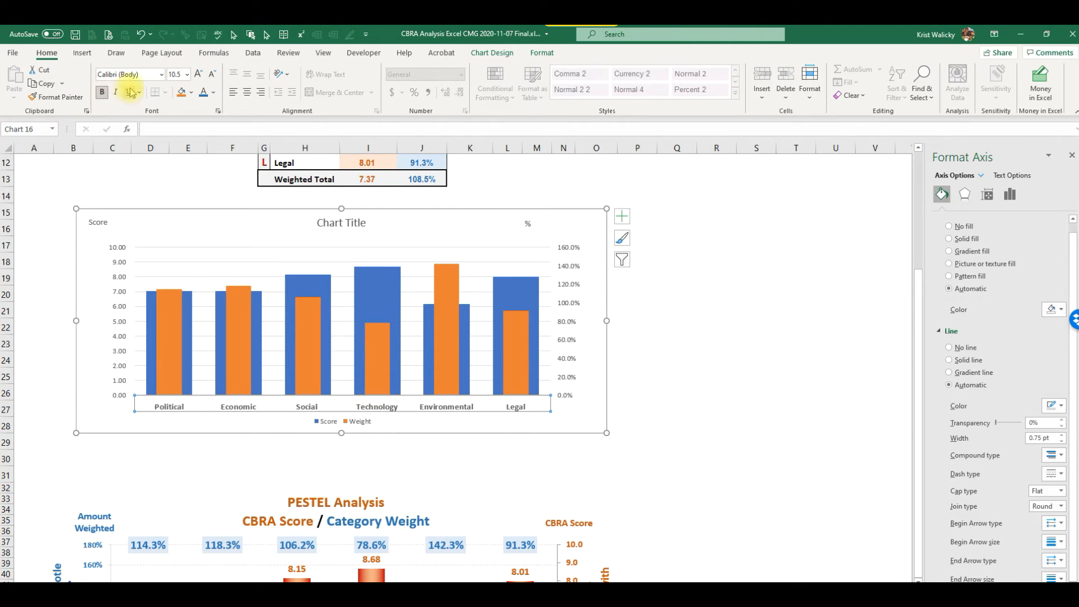
click(198, 74)
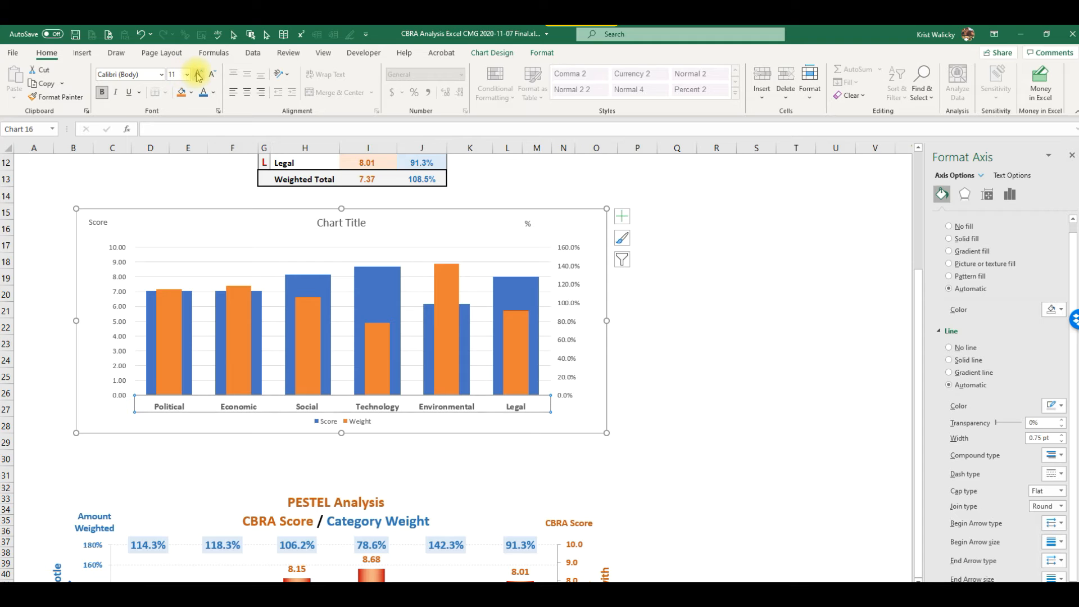
click(755, 359)
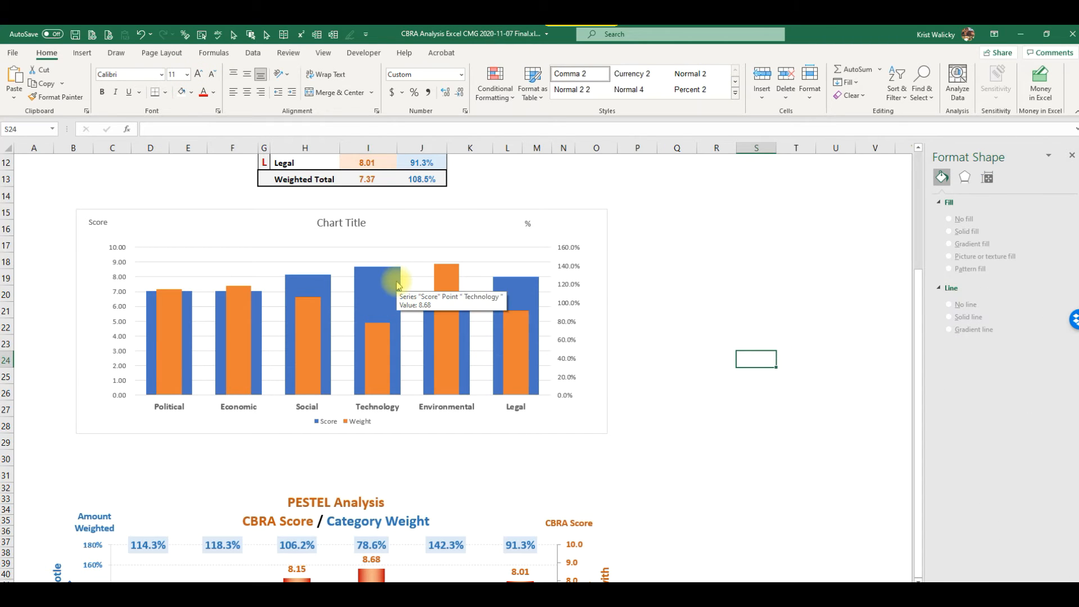
Apply a linear gradient fill to the Weight series with its direction running horizontally across the columns at 0°
mouse_move(377, 366)
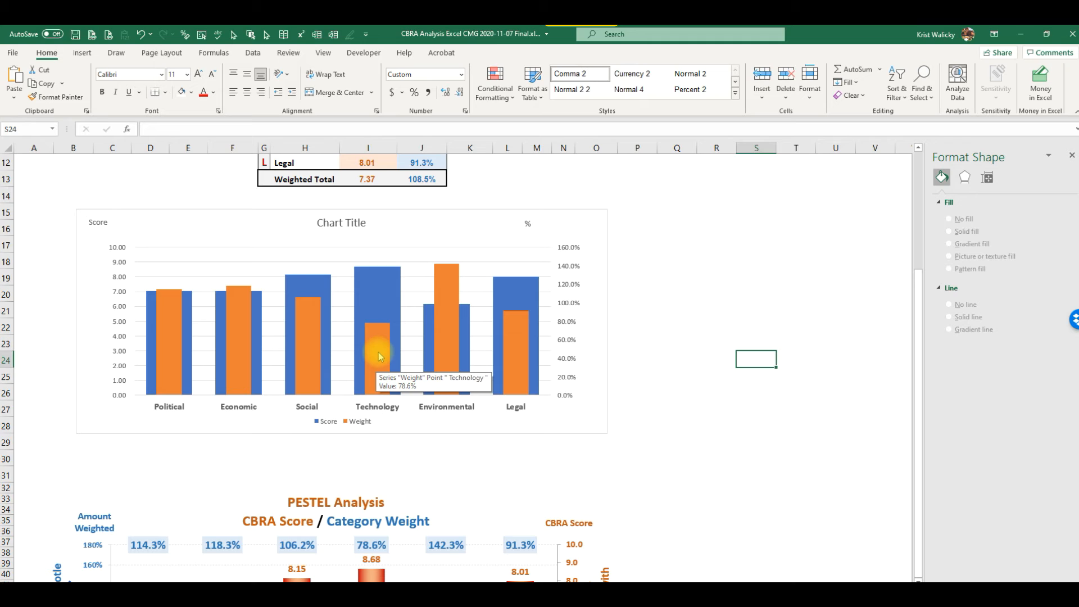
click(379, 352)
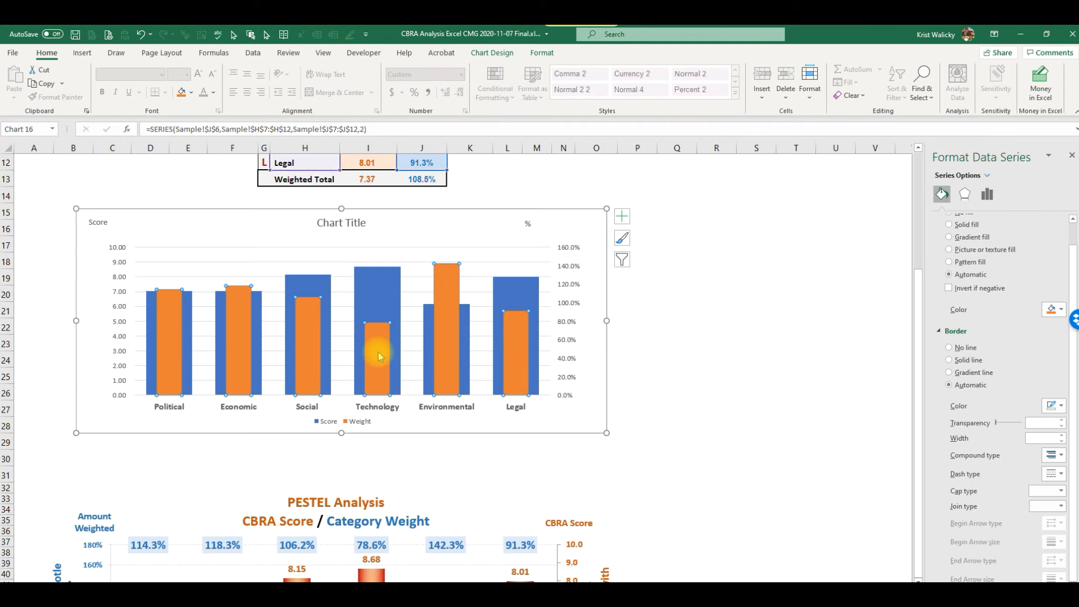
scroll(1073, 271, up, 1)
scroll(1072, 271, up, 1)
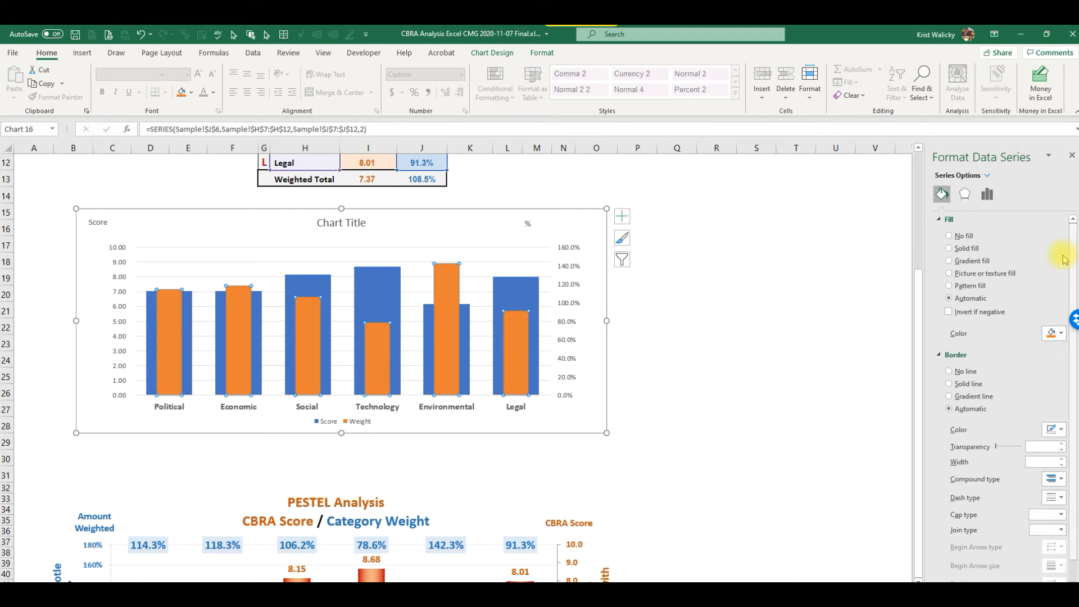
click(972, 262)
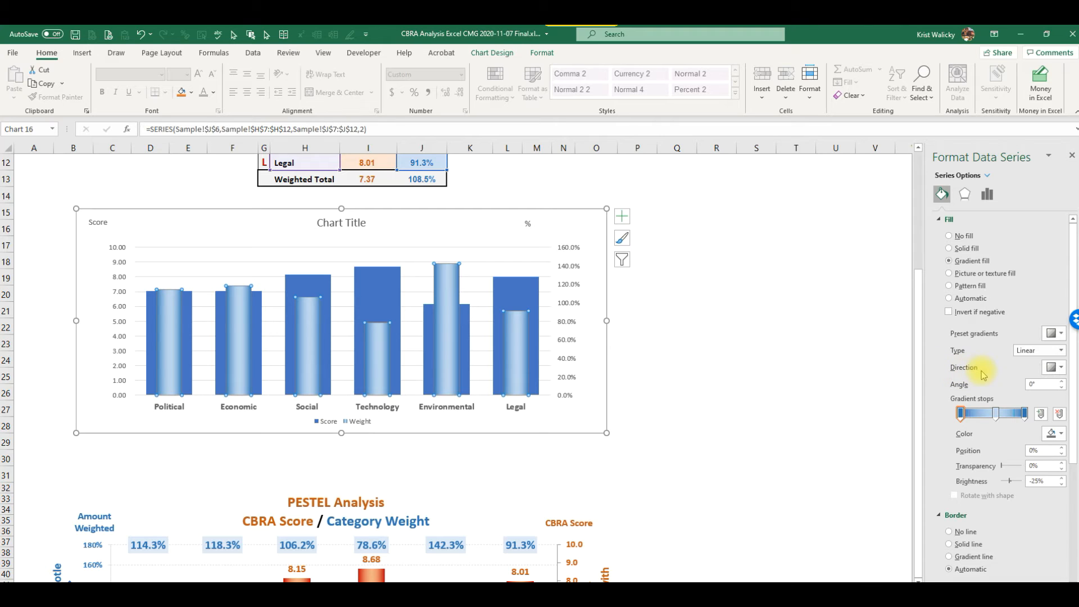
click(1061, 369)
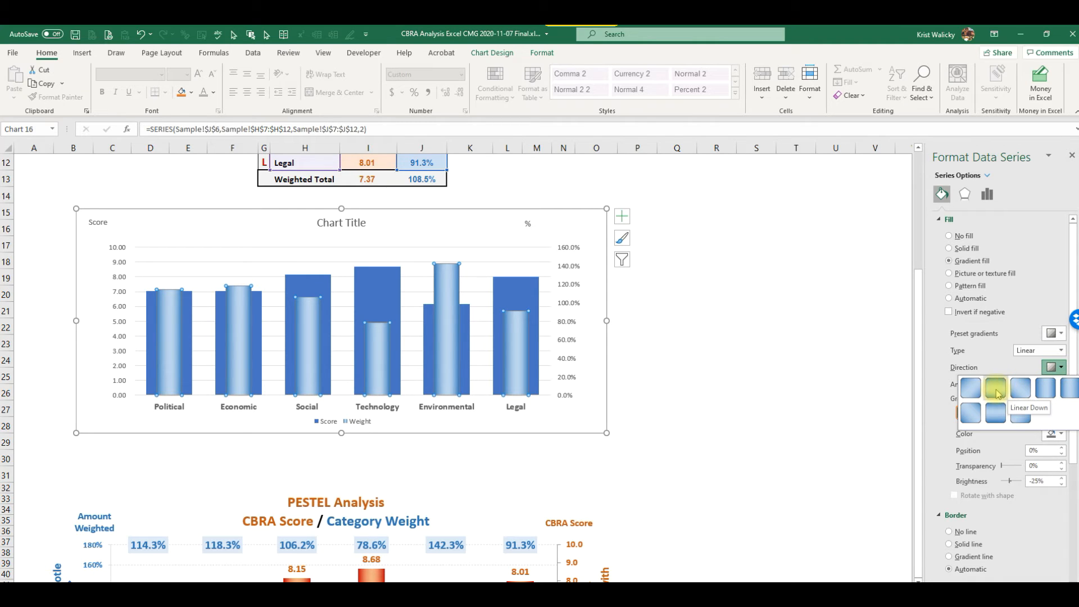
click(1046, 392)
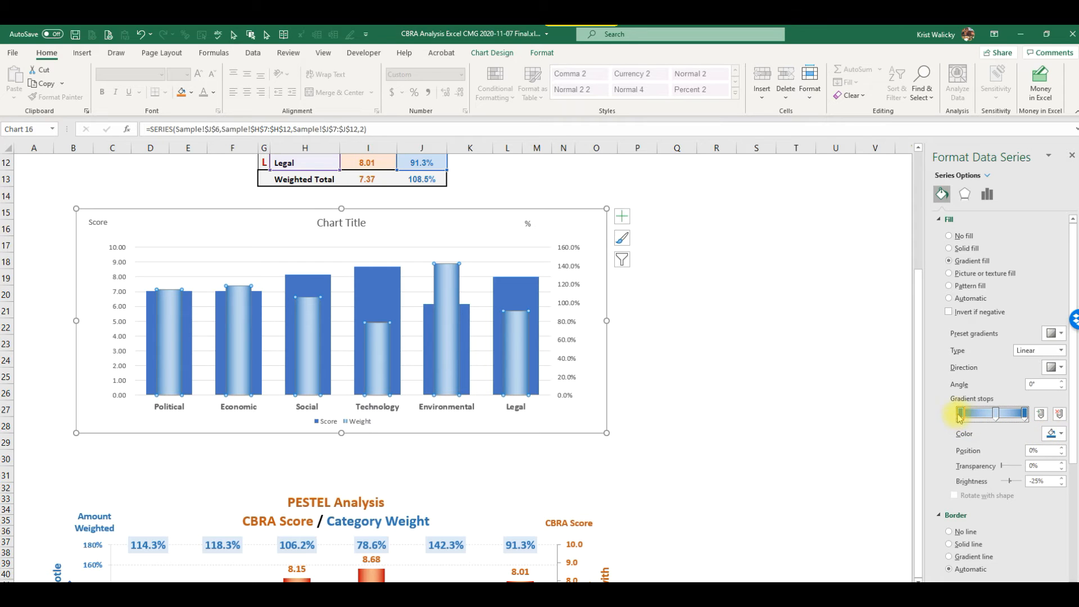
Color the Weight gradient's stops at 0% and 100% with the theme orange at -25% brightness
click(1056, 434)
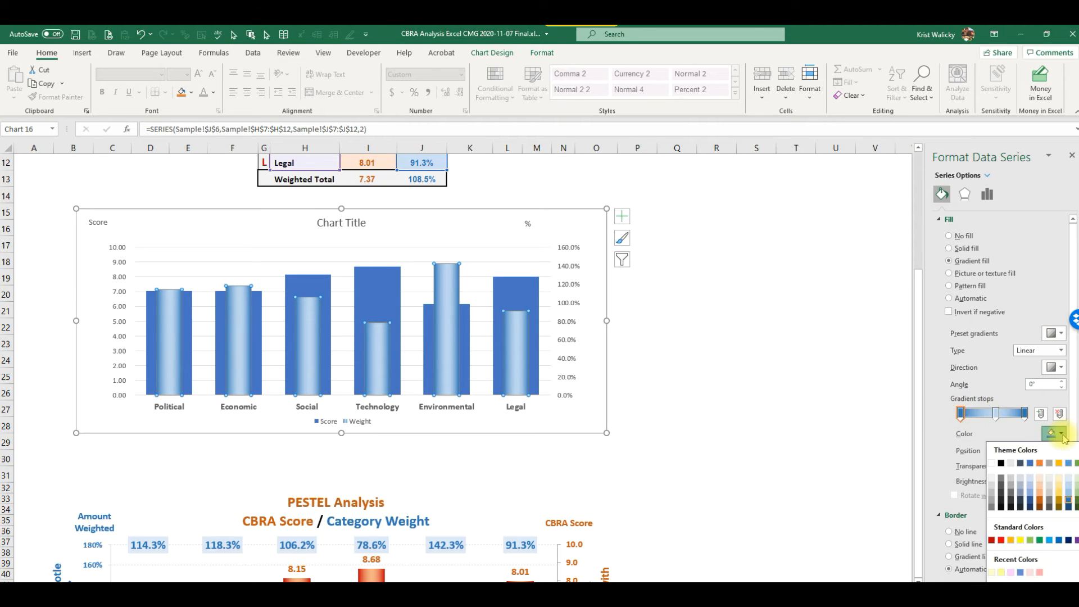
click(1041, 502)
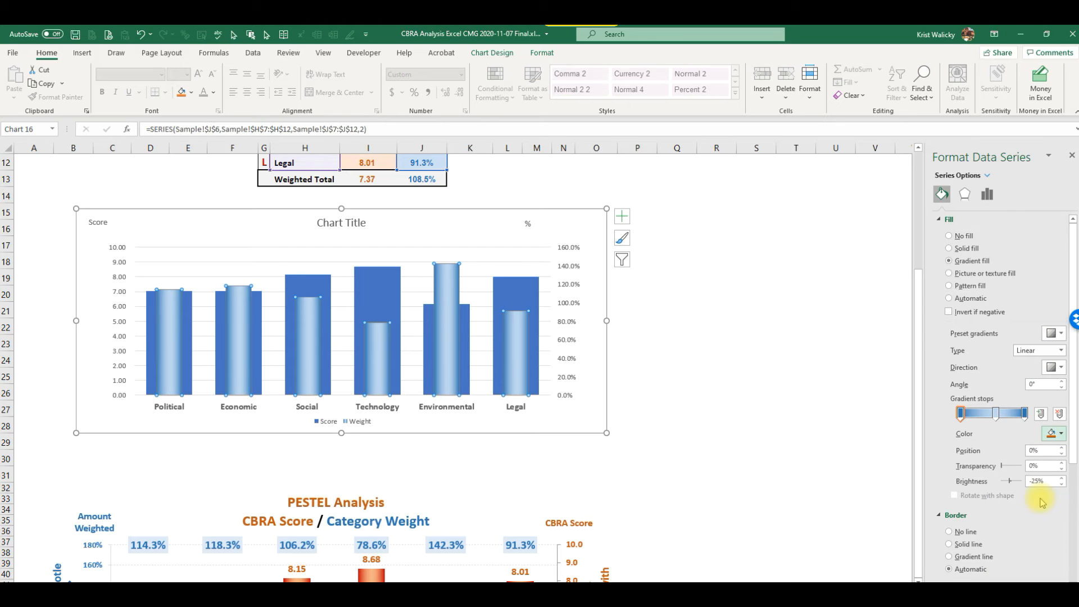
click(1025, 415)
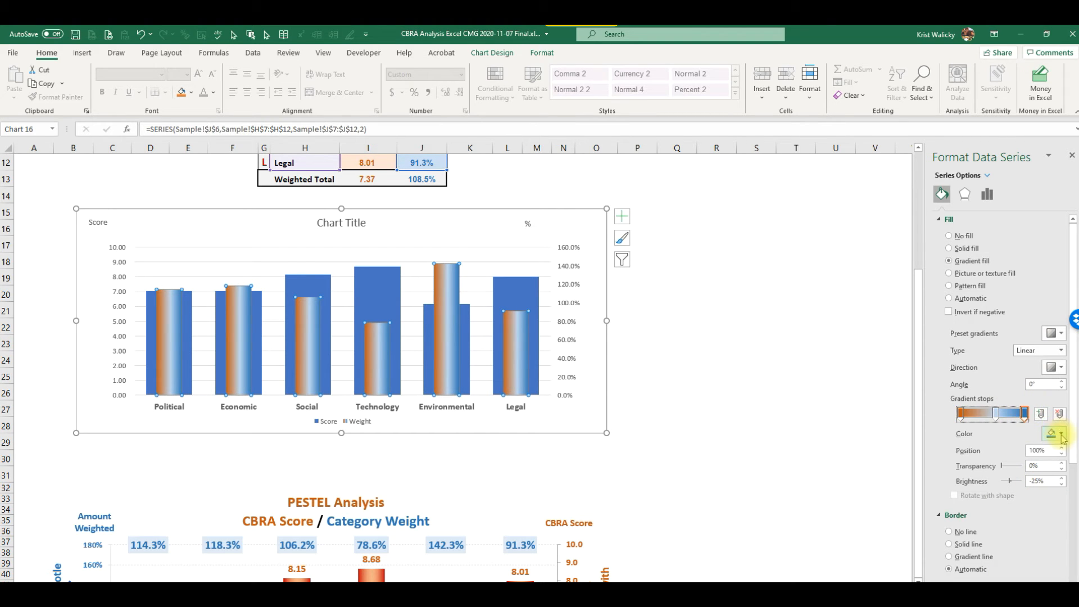
click(1057, 434)
click(1040, 502)
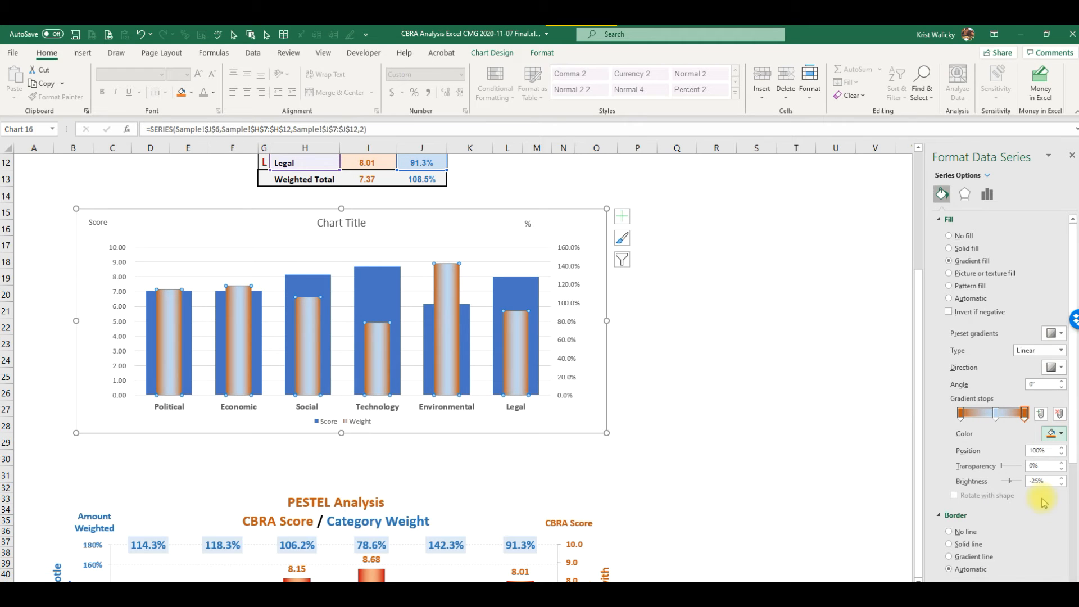
Color the Weight gradient's middle stop at 55% with the theme orange at 60% brightness
click(996, 414)
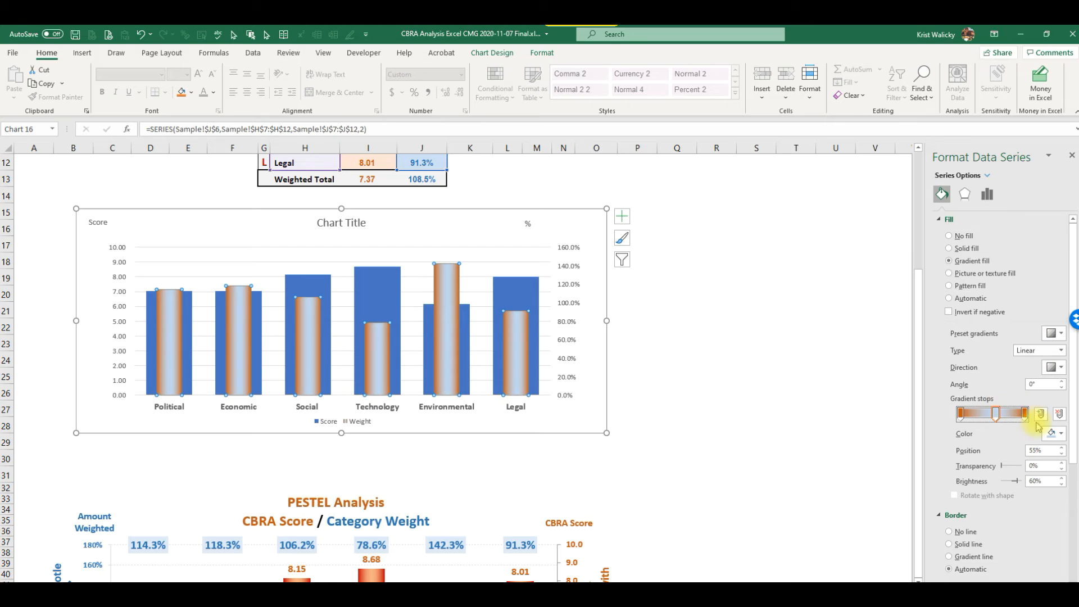
click(1062, 434)
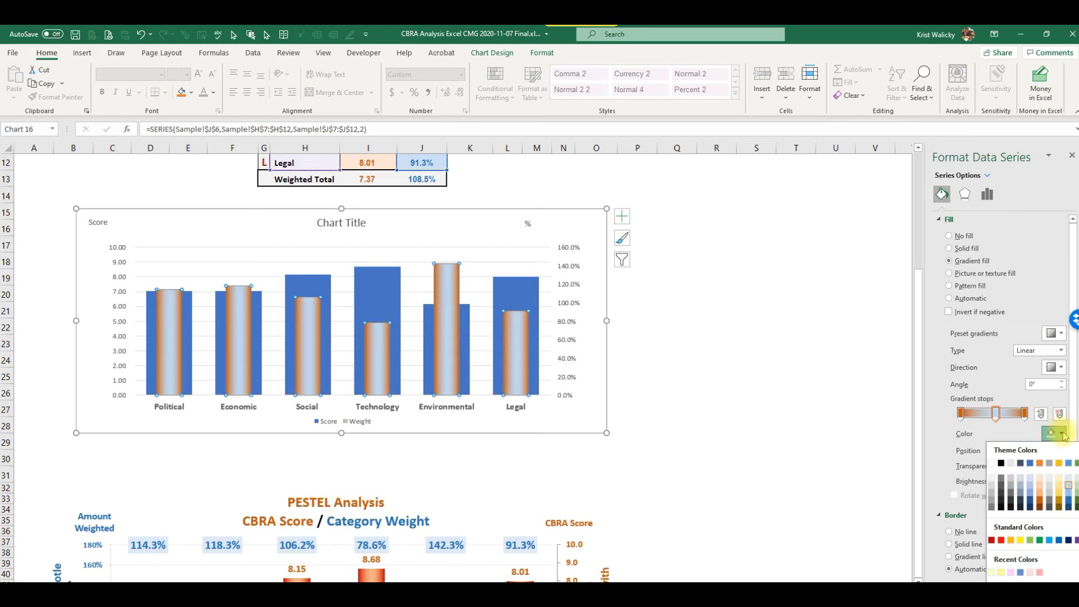
click(1041, 481)
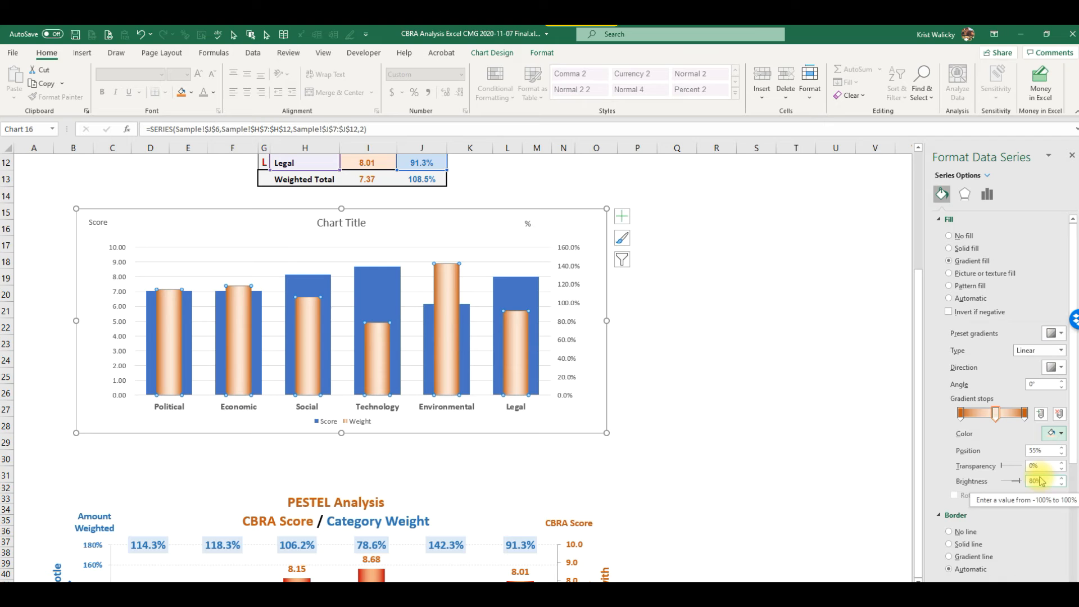
mouse_move(454, 318)
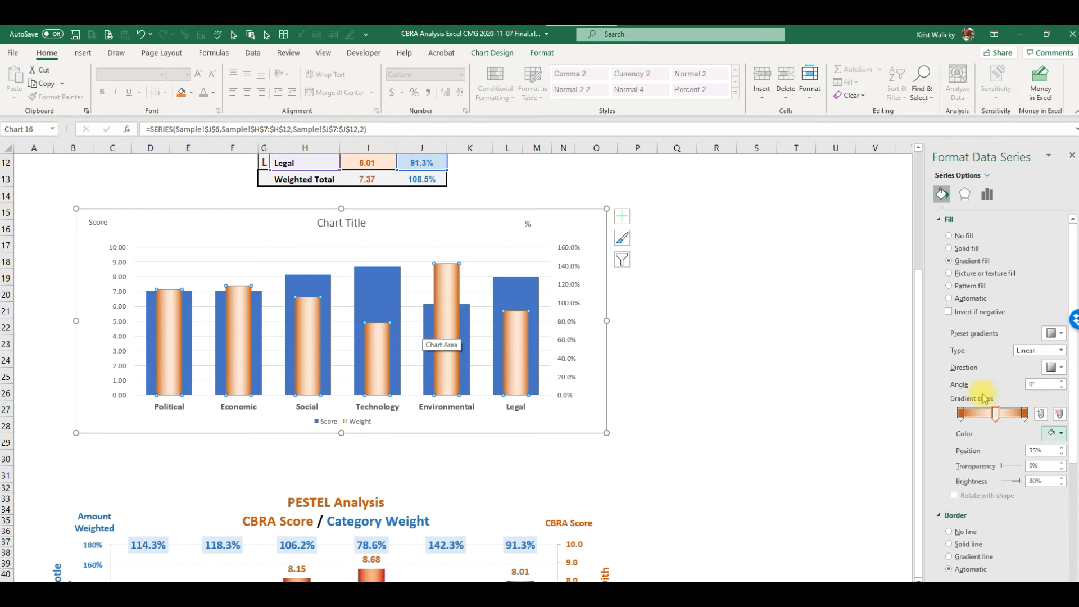
click(1061, 433)
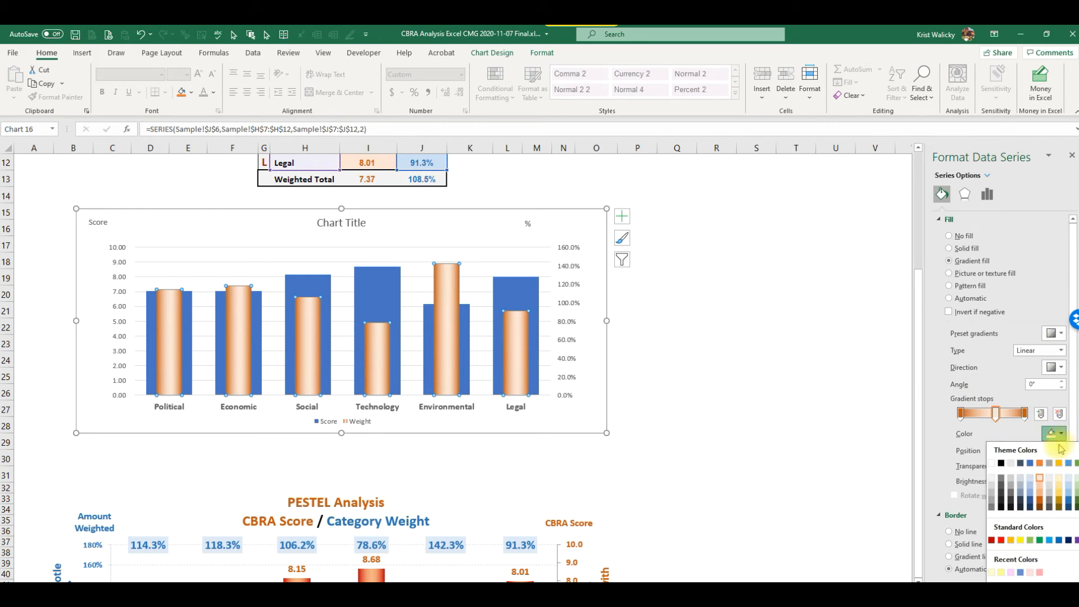
click(1041, 486)
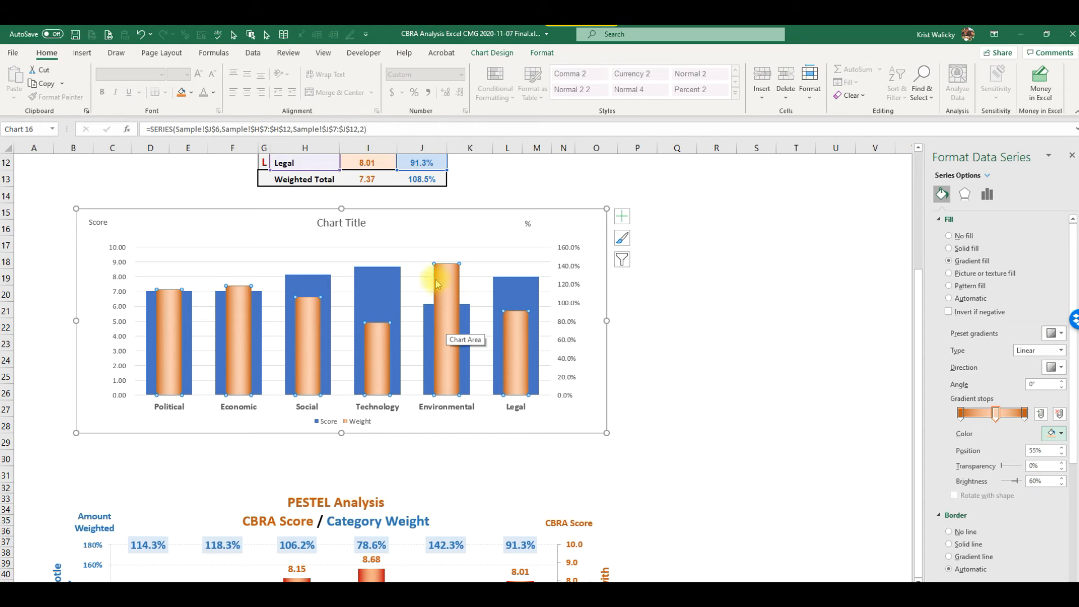
Give the Score series a gradient fill with its 0% and 100% stops in the lighter theme blue at -25% brightness
click(386, 290)
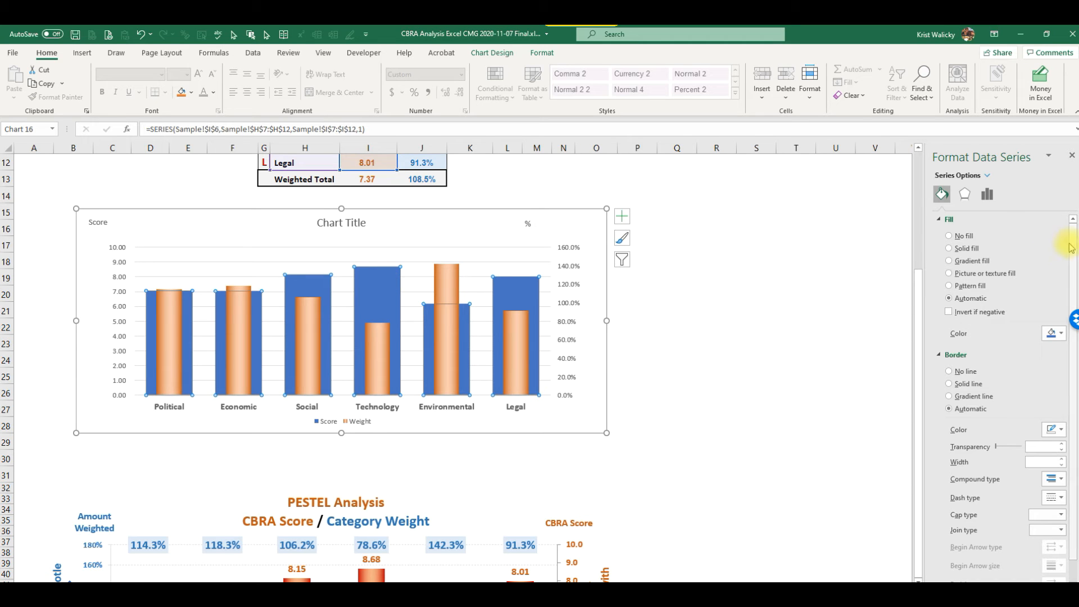
click(973, 262)
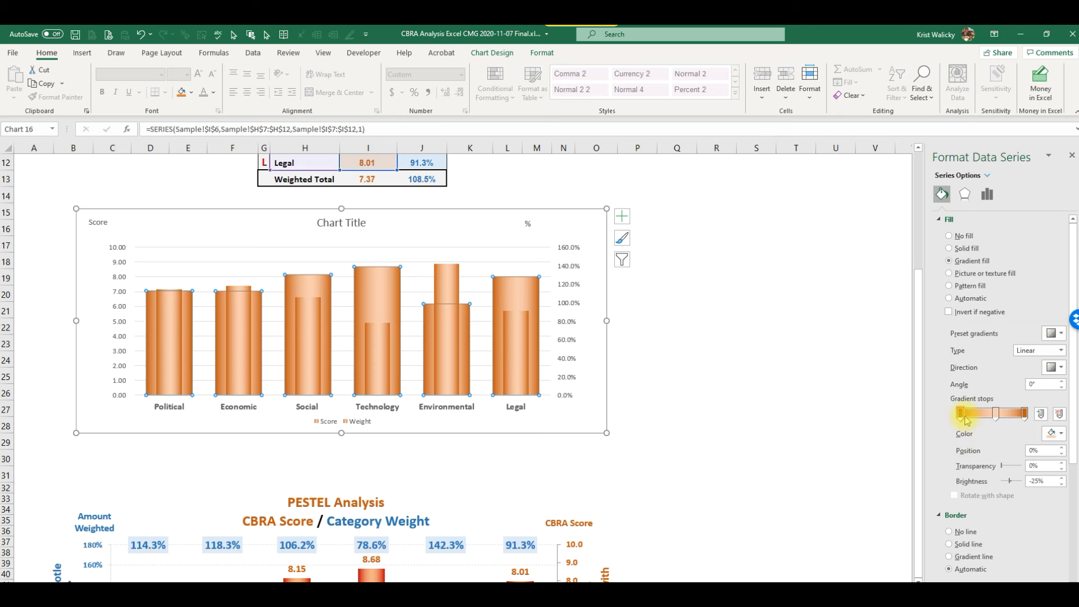
click(1054, 433)
click(1067, 502)
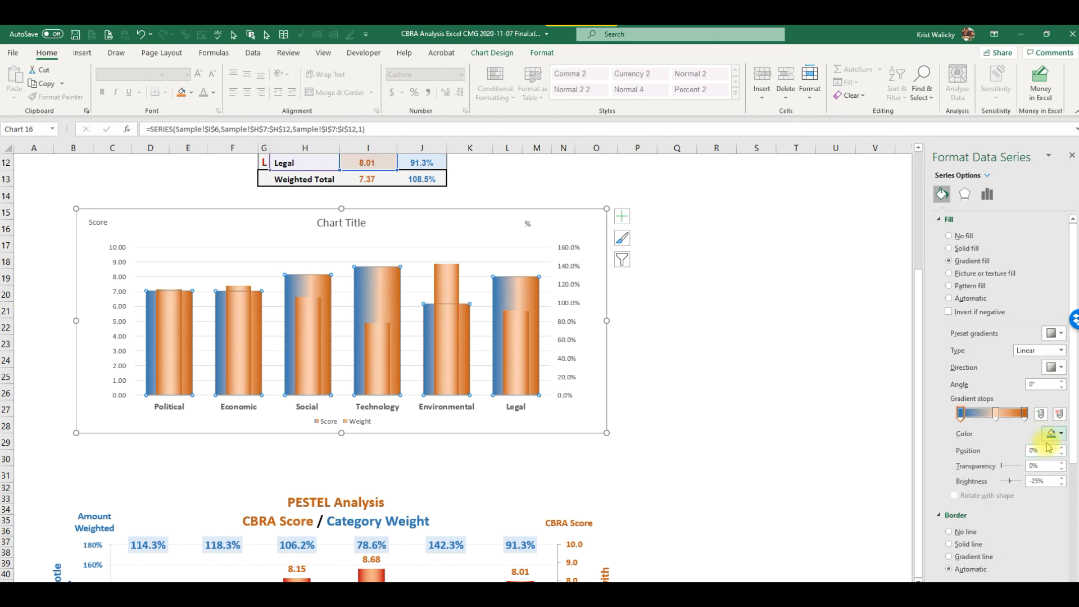
click(1025, 414)
click(1061, 434)
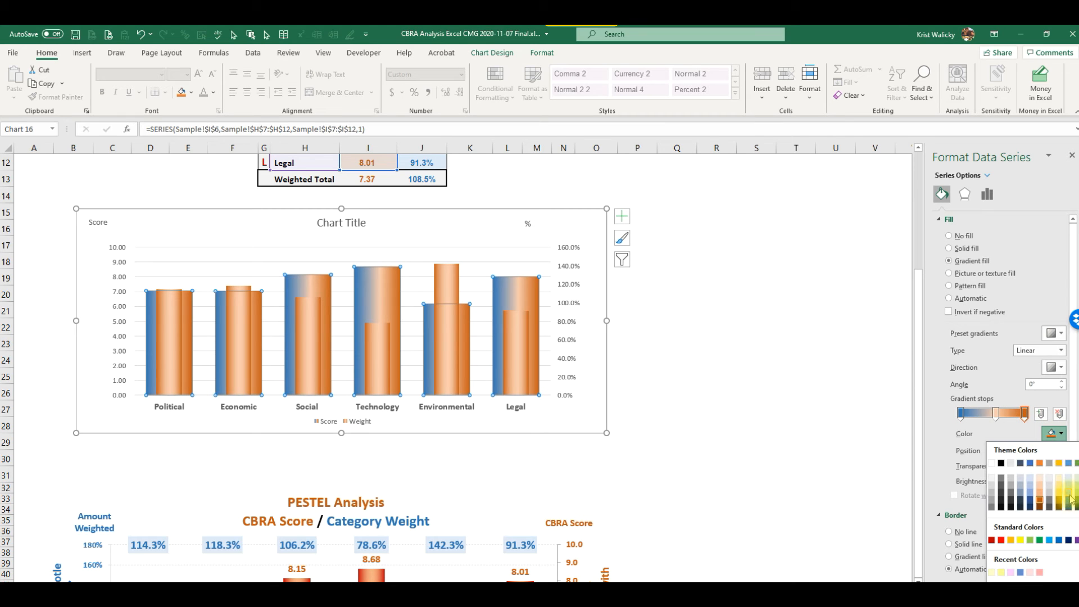
click(1070, 502)
Color the Score gradient's middle stop at 55% with the lighter theme blue at 60% brightness
click(996, 414)
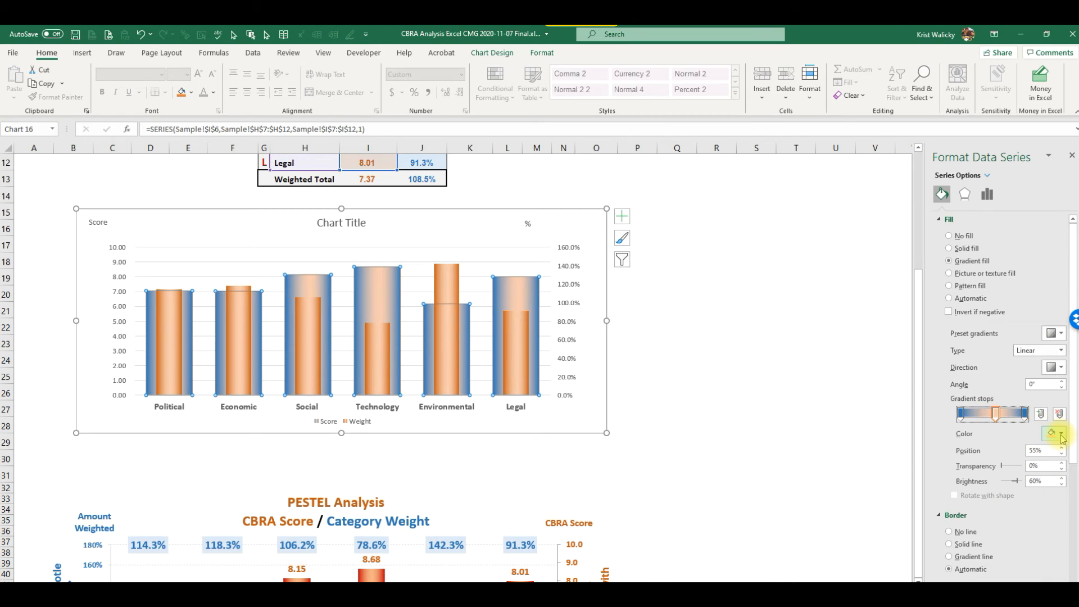
click(1060, 434)
click(1068, 480)
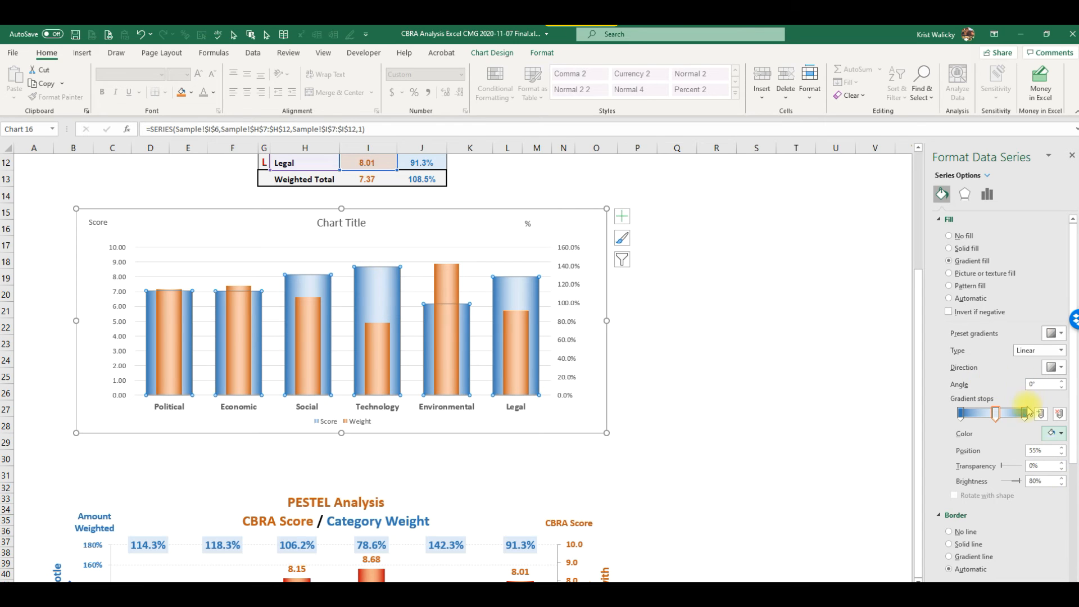
click(1063, 438)
click(1068, 493)
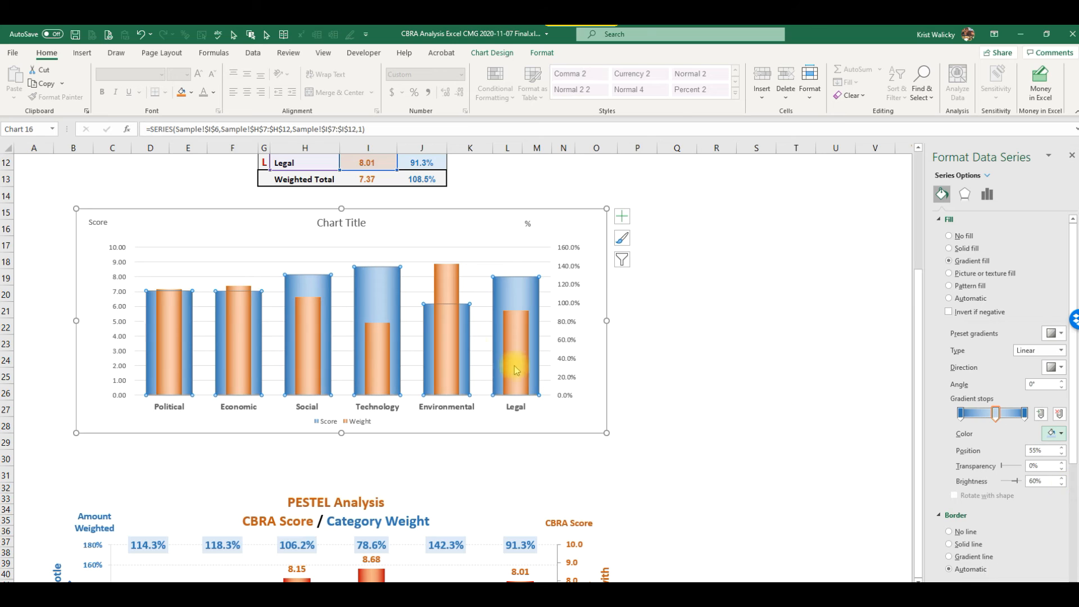
click(799, 337)
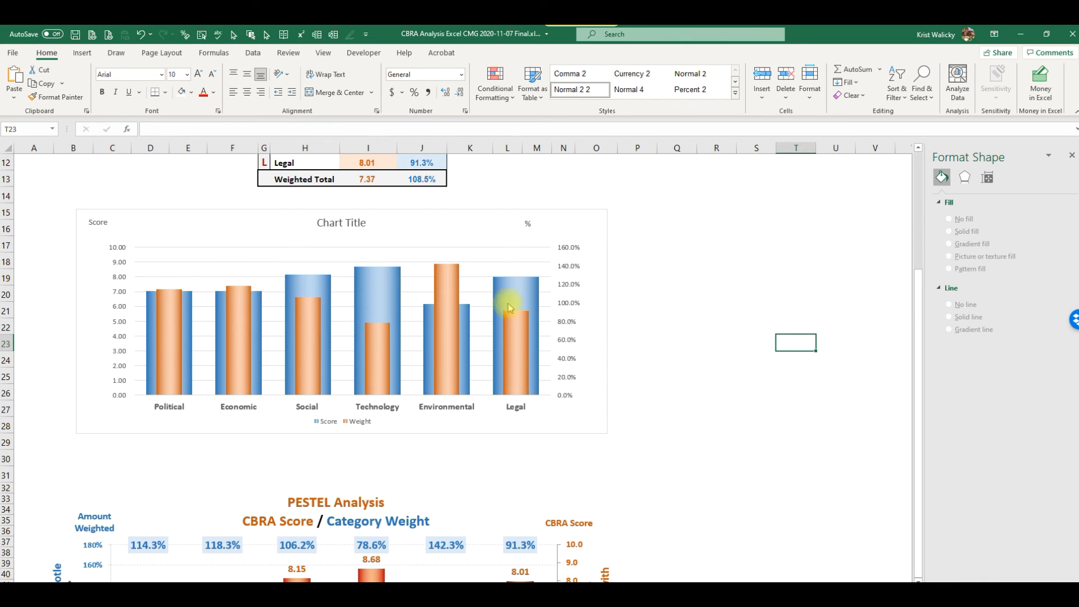
Add data labels to the Score series in the new chart
click(337, 223)
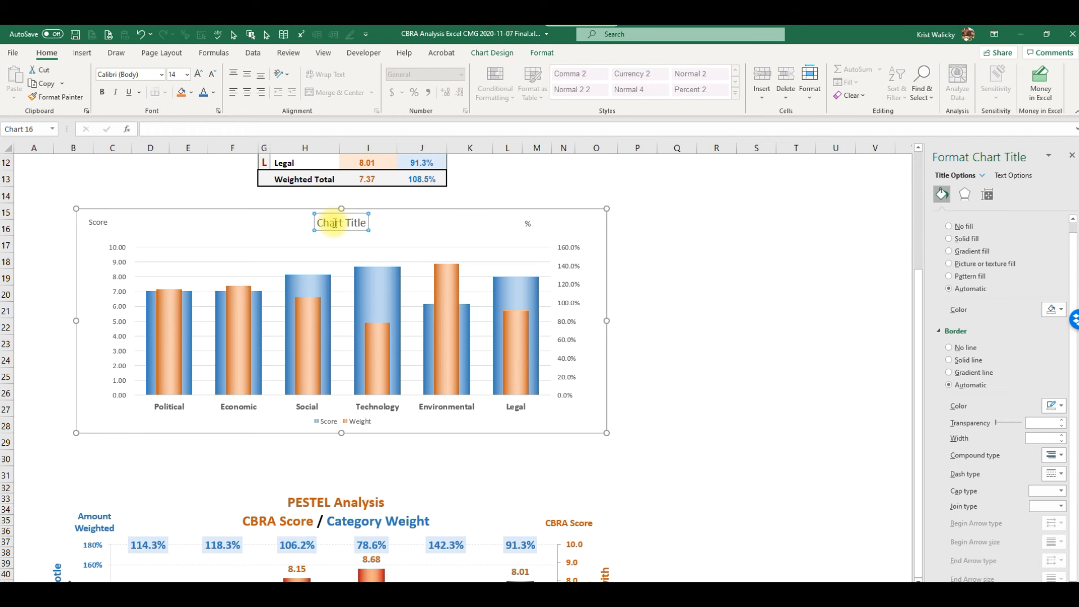
triple_click(335, 223)
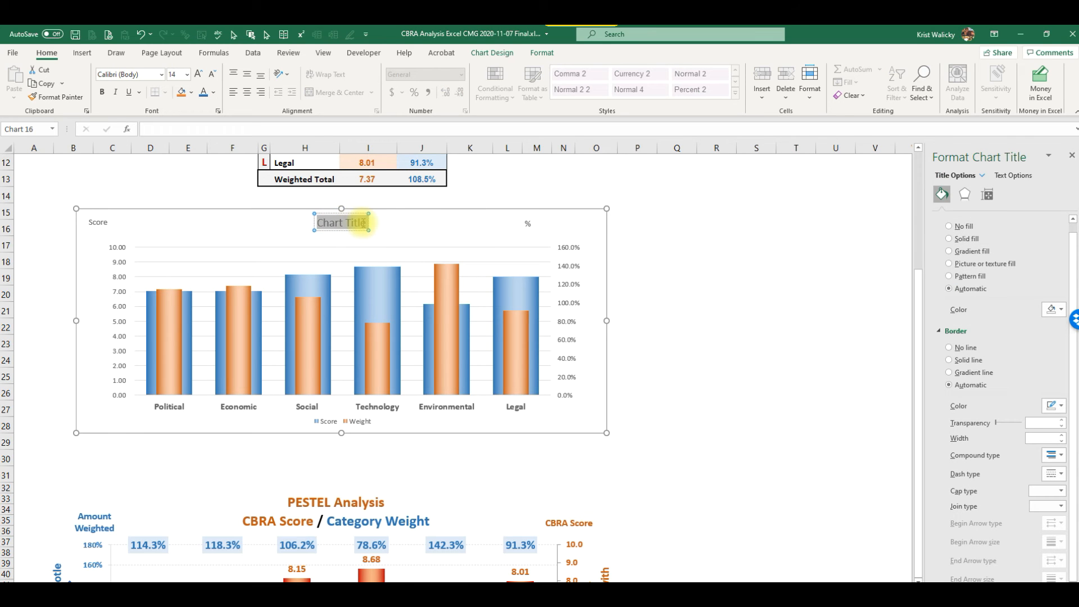
click(382, 281)
right_click(382, 281)
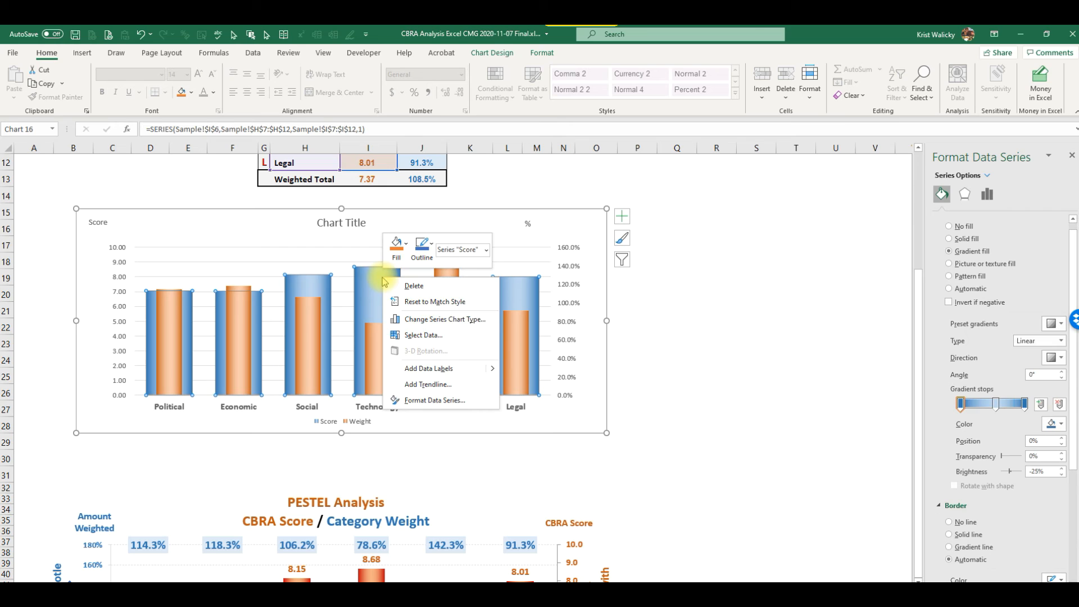
click(424, 368)
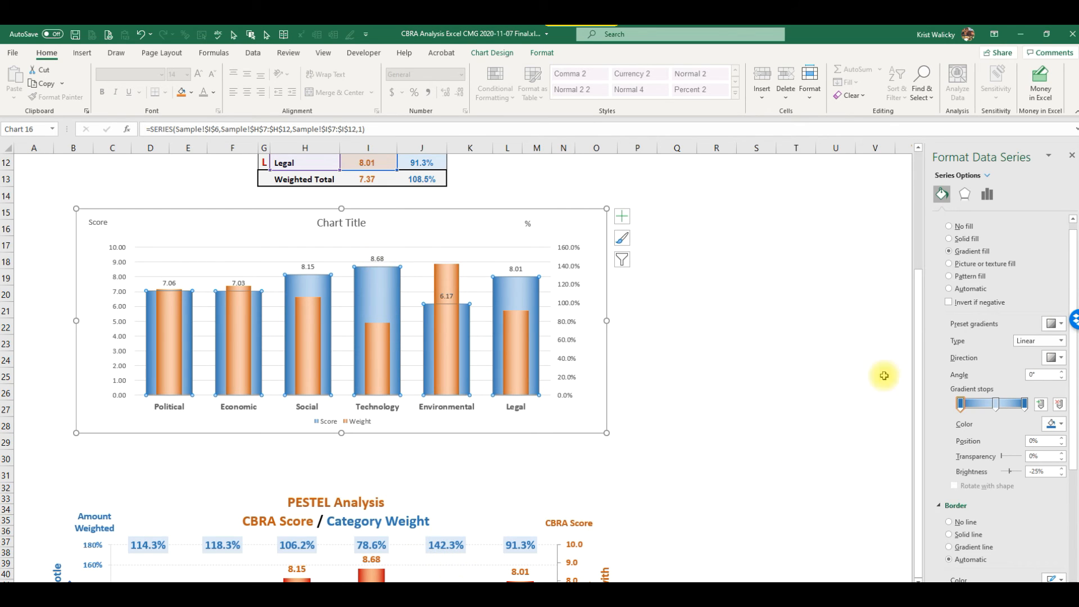
click(718, 498)
key(Down)
key(Down)
key(Down)
key(Down)
key(Down)
key(Down)
key(Down)
key(Down)
key(Down)
key(Down)
key(Down)
key(Down)
key(Down)
key(Down)
key(Down)
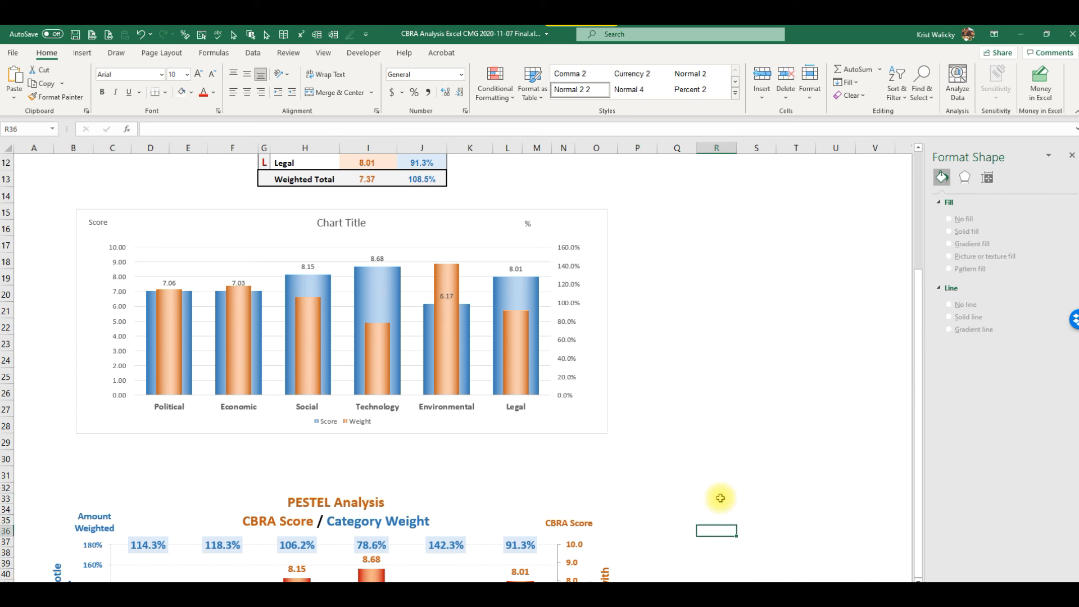
key(Down)
key(Up)
key(Up)
key(Up)
key(Up)
key(Up)
key(Up)
key(Up)
key(Up)
key(Up)
key(Up)
key(Up)
key(Up)
key(Up)
key(Up)
key(Up)
key(Up)
key(Up)
key(Up)
key(Up)
key(Up)
key(Up)
key(Up)
key(Up)
key(Up)
key(Up)
key(Up)
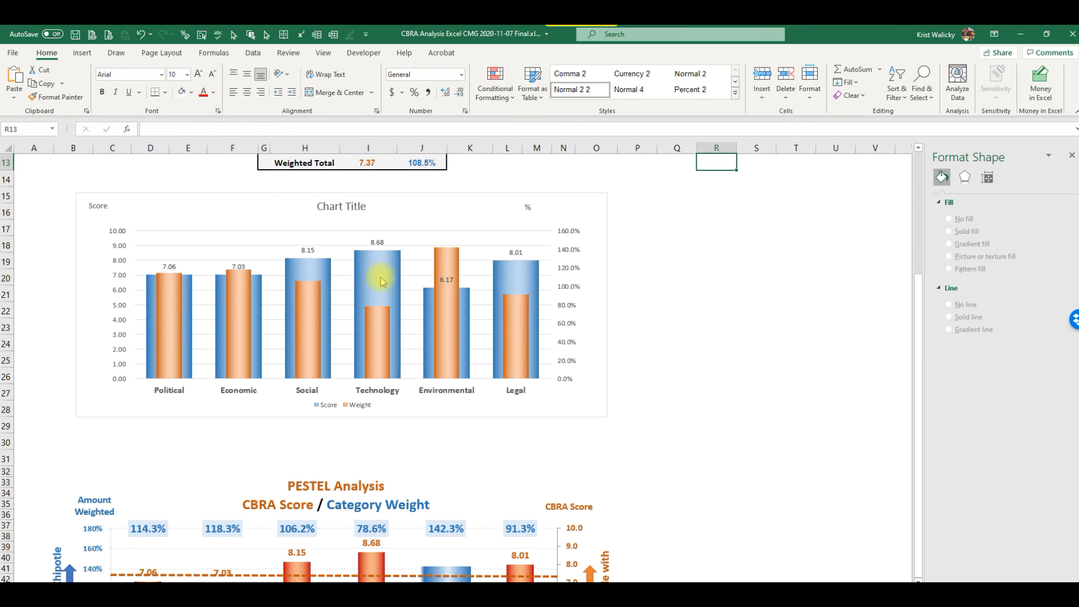
Raise the Social column's Score label to about the 10.00 gridline and turn off the leader lines
click(308, 247)
drag(308, 247, 308, 231)
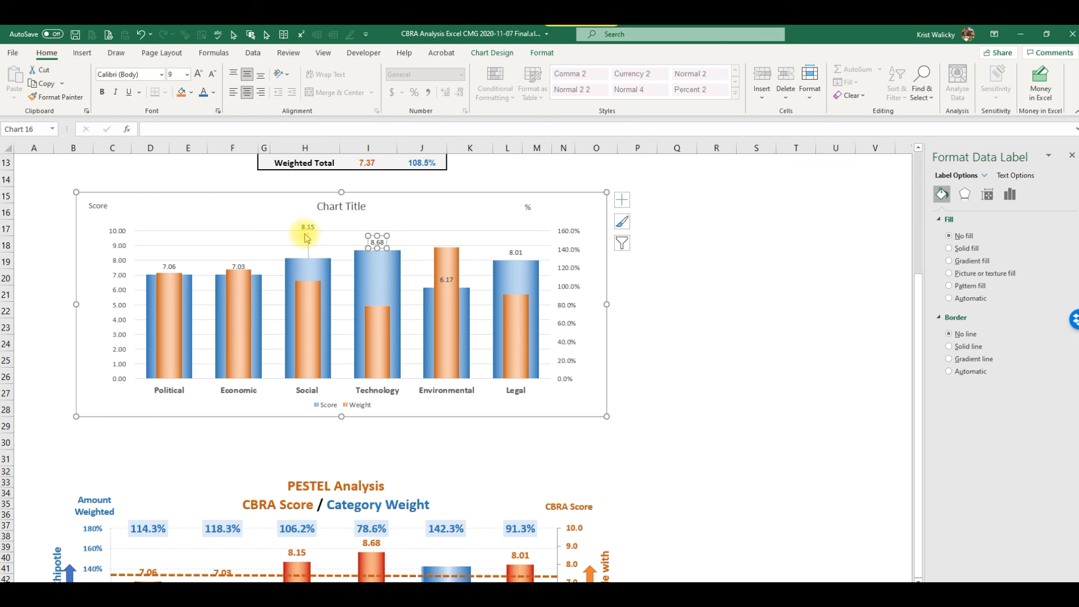
click(1007, 195)
click(988, 195)
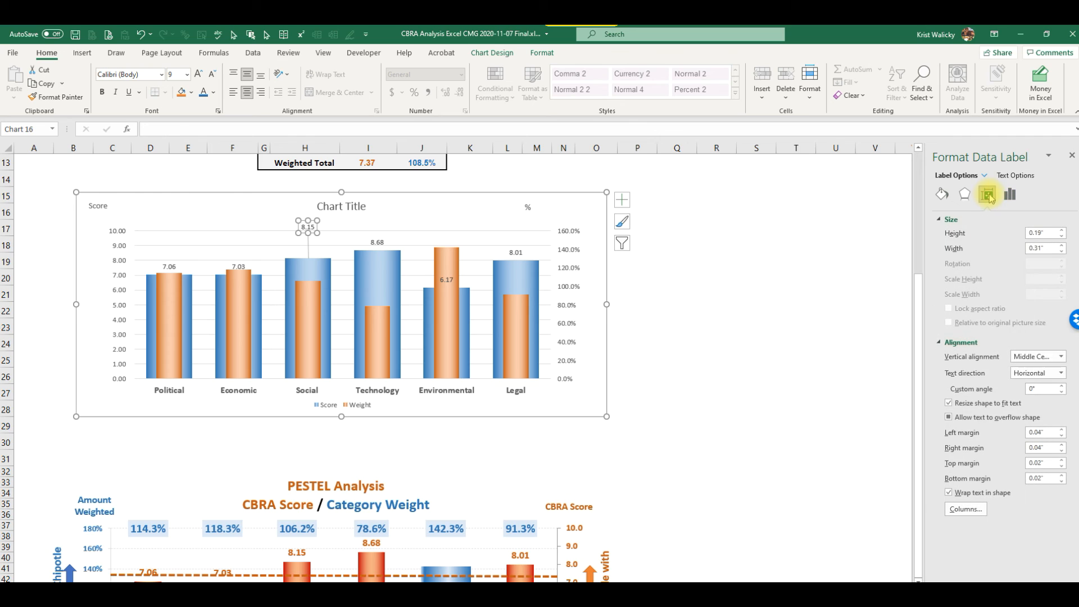
click(966, 195)
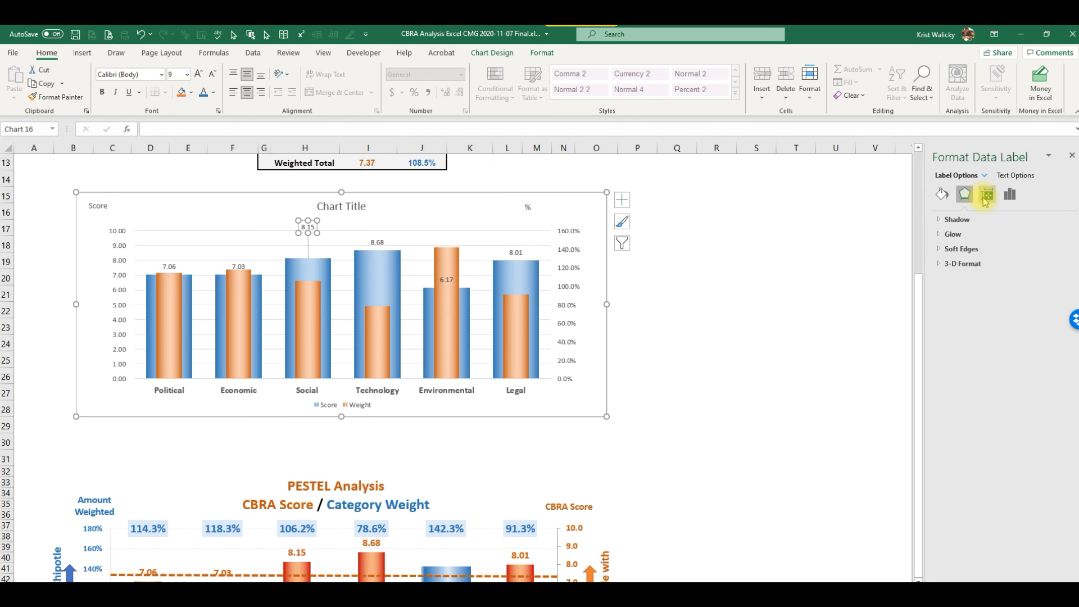
click(1010, 194)
click(958, 220)
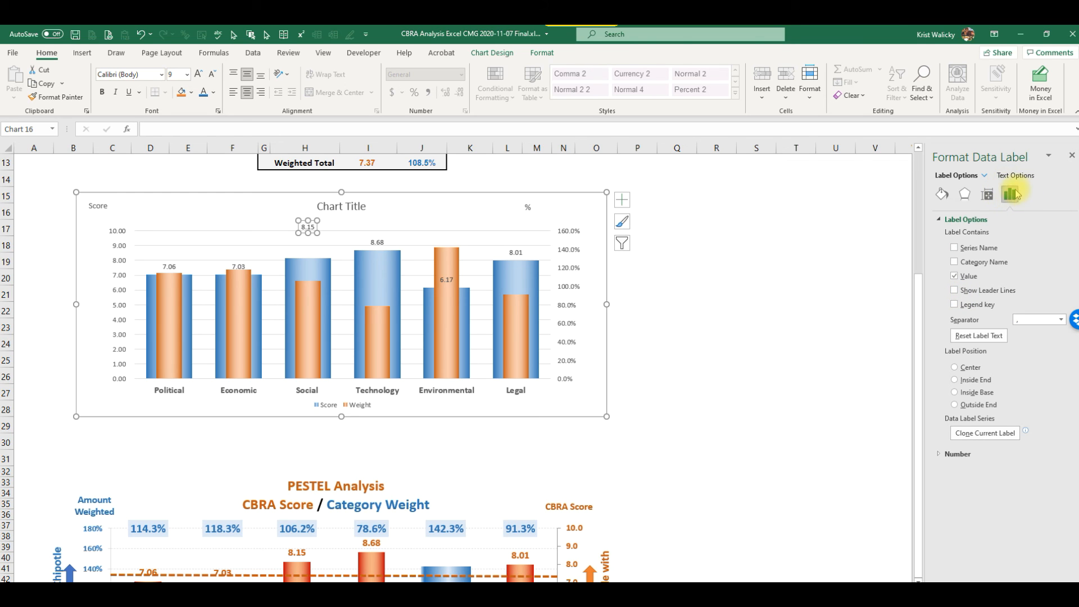
Raise the Technology column's Score label to the same height as the Social label
click(377, 240)
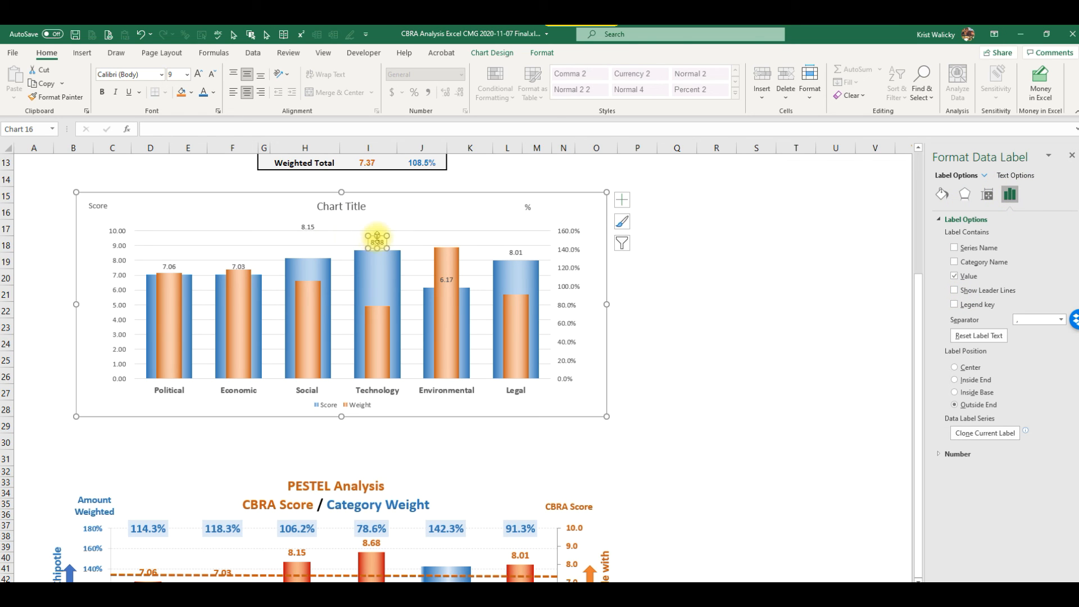
drag(380, 238, 380, 225)
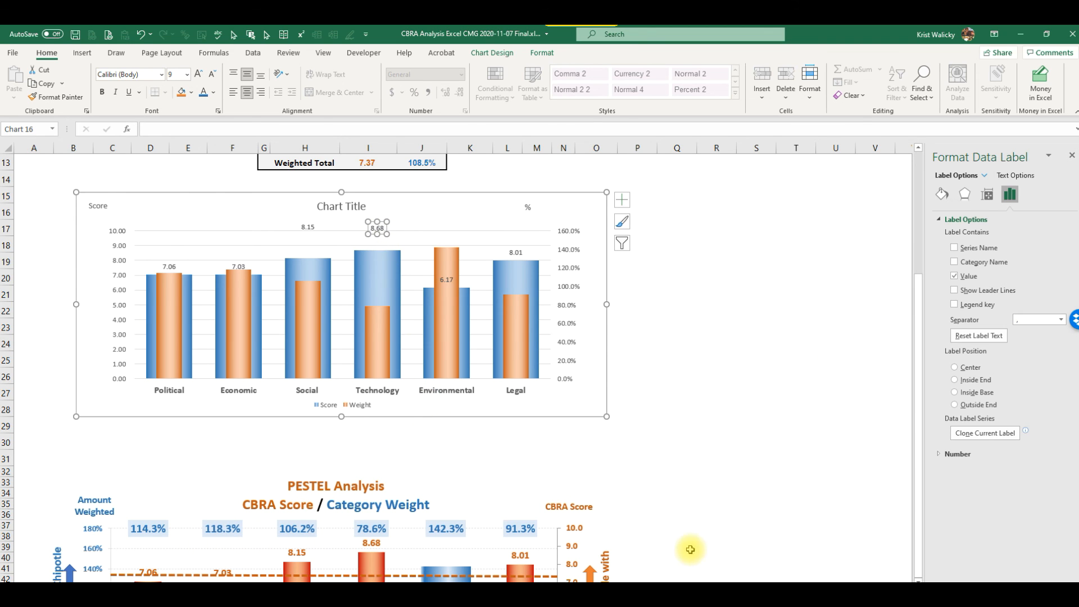
click(734, 523)
Move the dashed horizontal line on the finished PESTEL chart up slightly to about 7.6 on the CBRA Score axis
scroll(734, 522, down, 5)
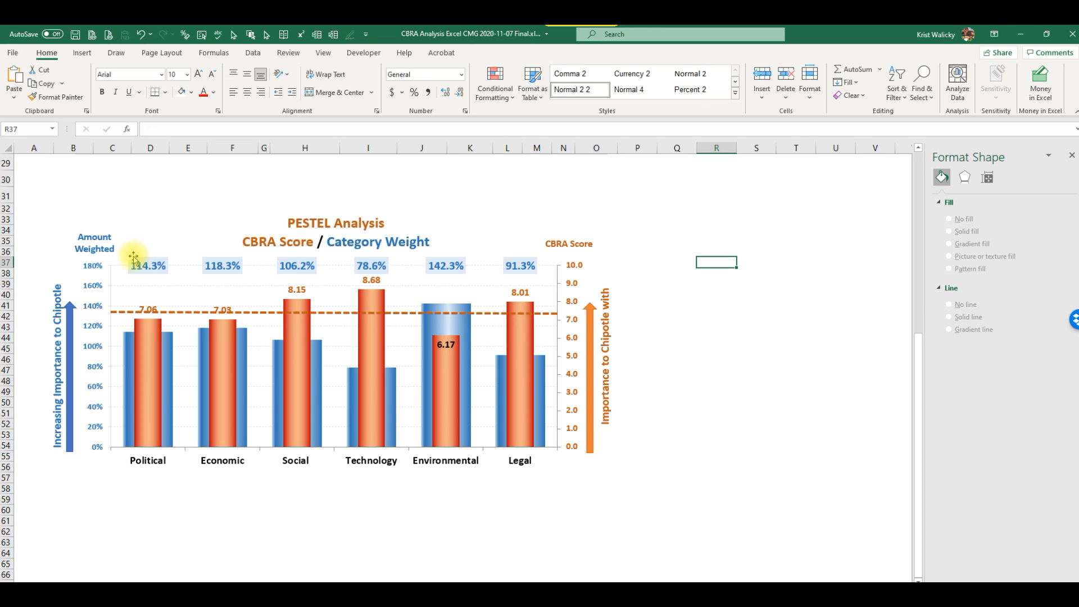
mouse_move(171, 369)
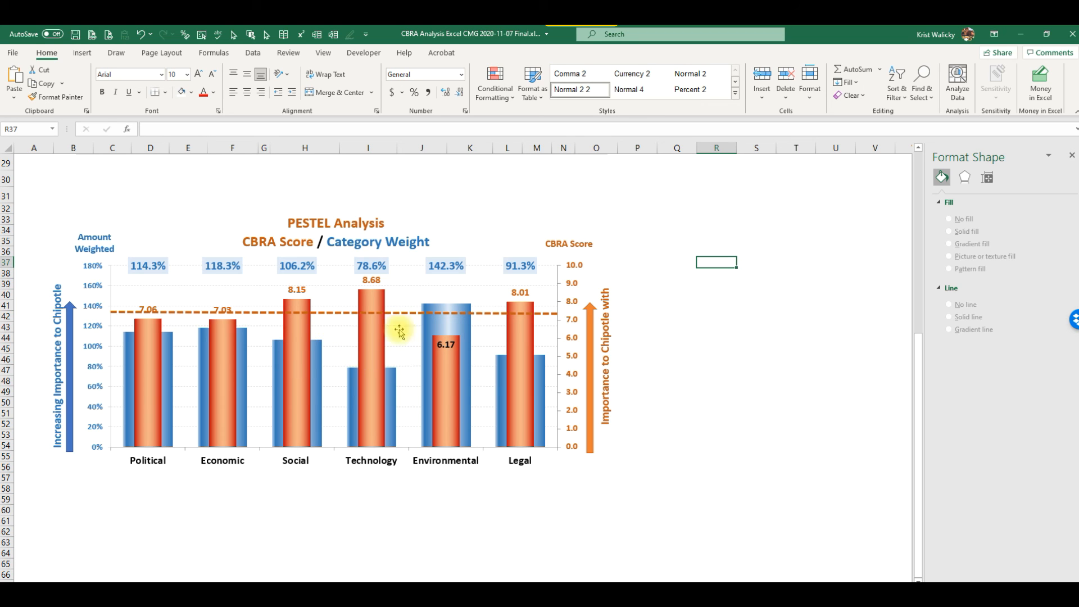
click(339, 313)
mouse_move(340, 313)
mouse_down()
mouse_move(338, 323)
mouse_move(344, 309)
mouse_up()
Activate the straight line shape tool and set the finished chart's selected horizontal line to the Dash dash type
click(82, 52)
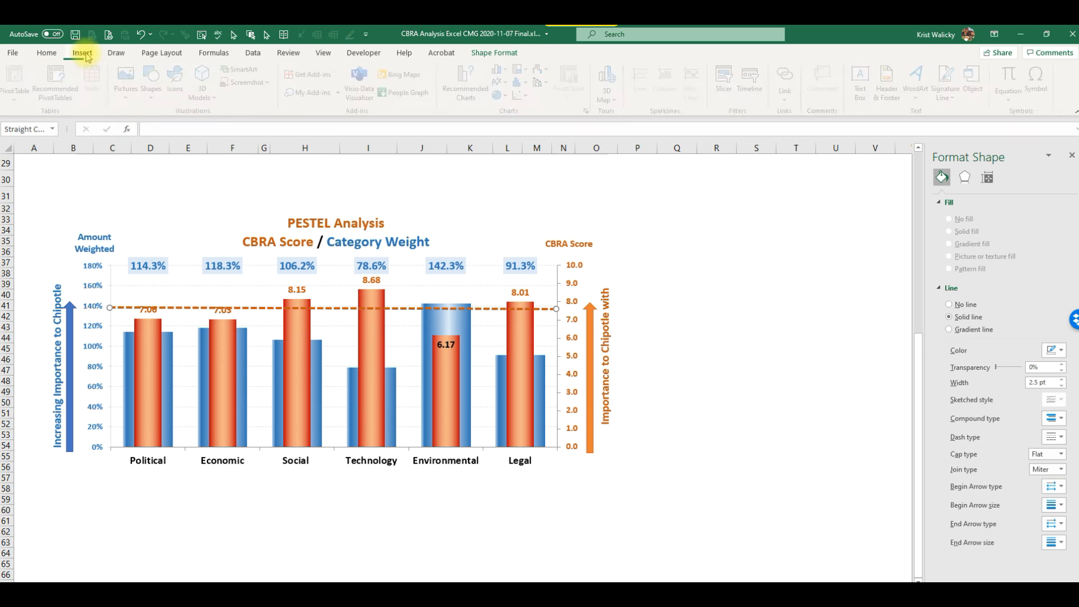
click(156, 92)
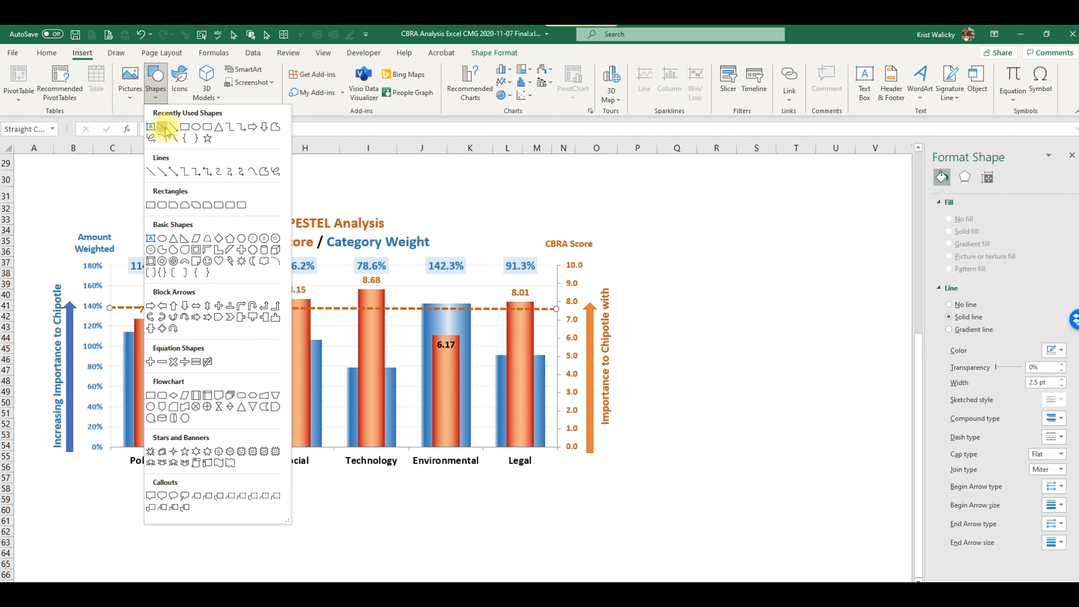
click(167, 128)
click(1060, 436)
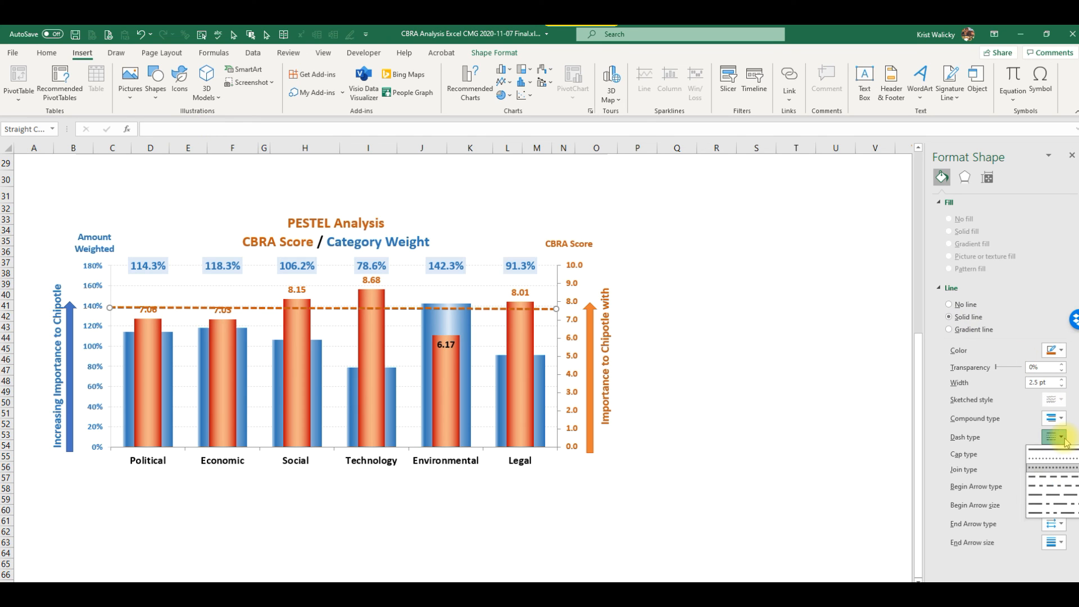
click(1053, 477)
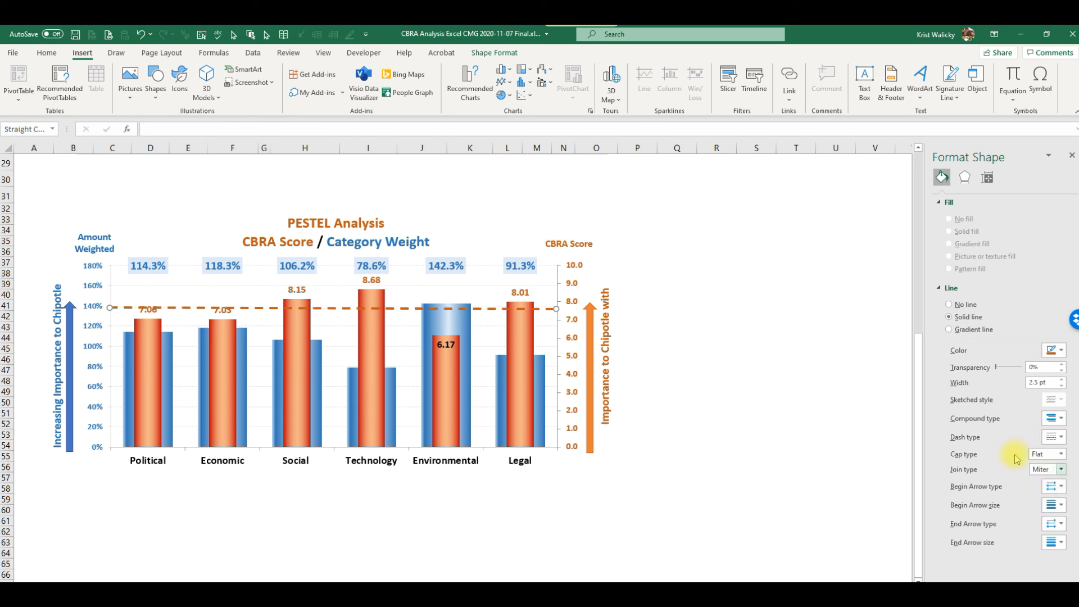
Draw a straight horizontal line across about columns R to T beside the finished chart, and delete it
drag(697, 336, 821, 335)
click(787, 368)
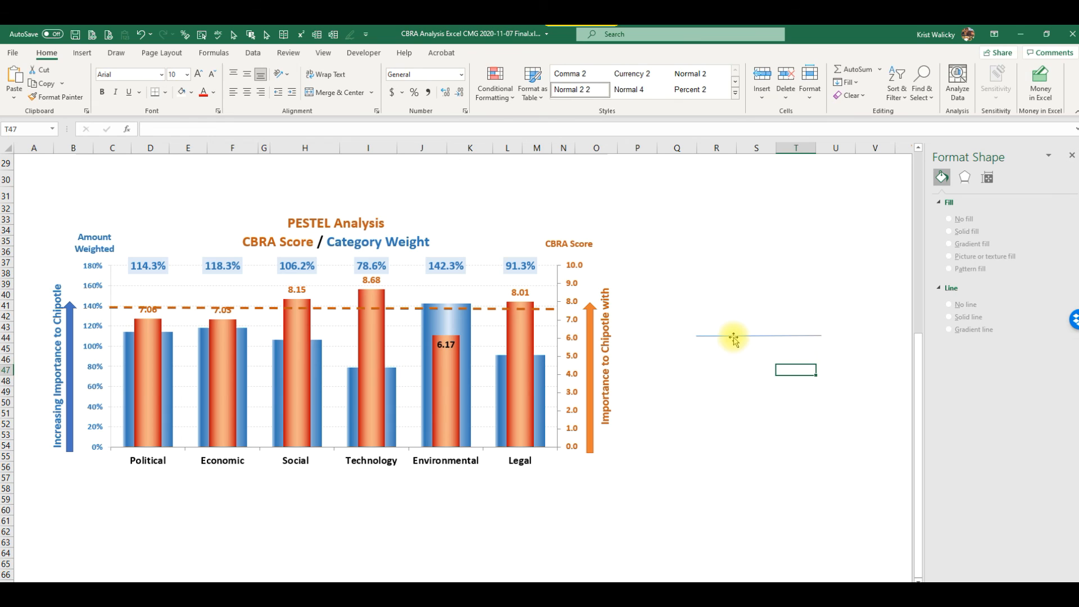
click(730, 336)
key(Delete)
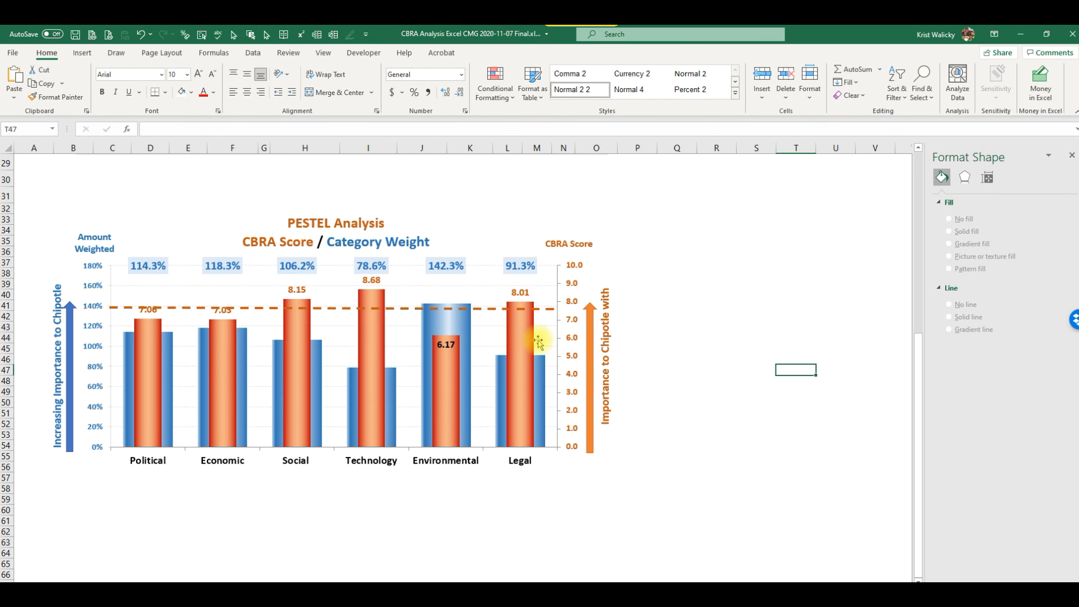
Examine the orange arrow and the vertical caption text box beside the finished chart's CBRA Score axis
click(594, 359)
click(609, 364)
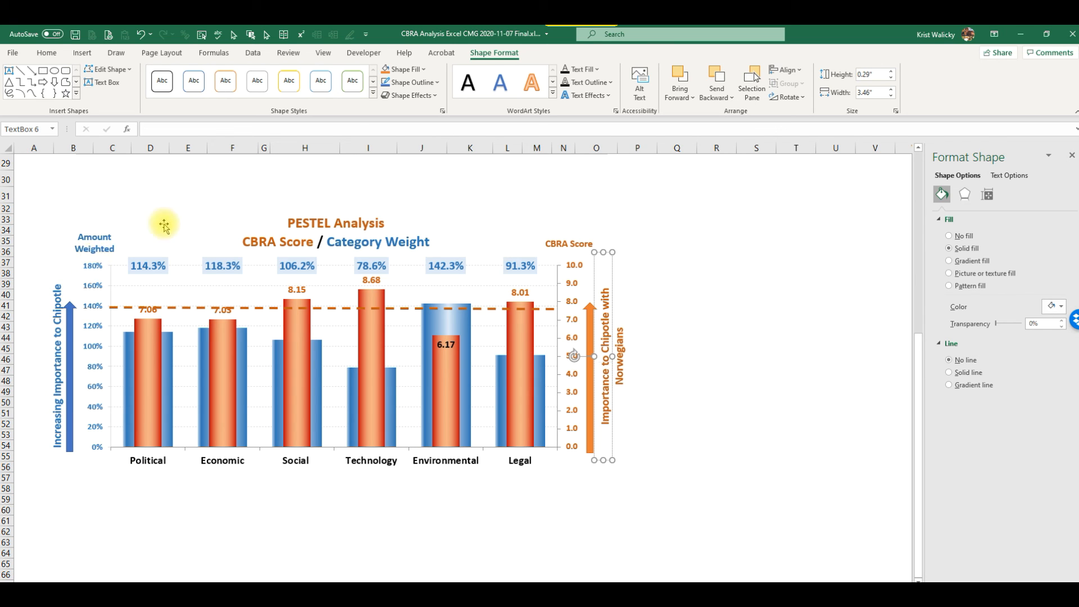
click(600, 221)
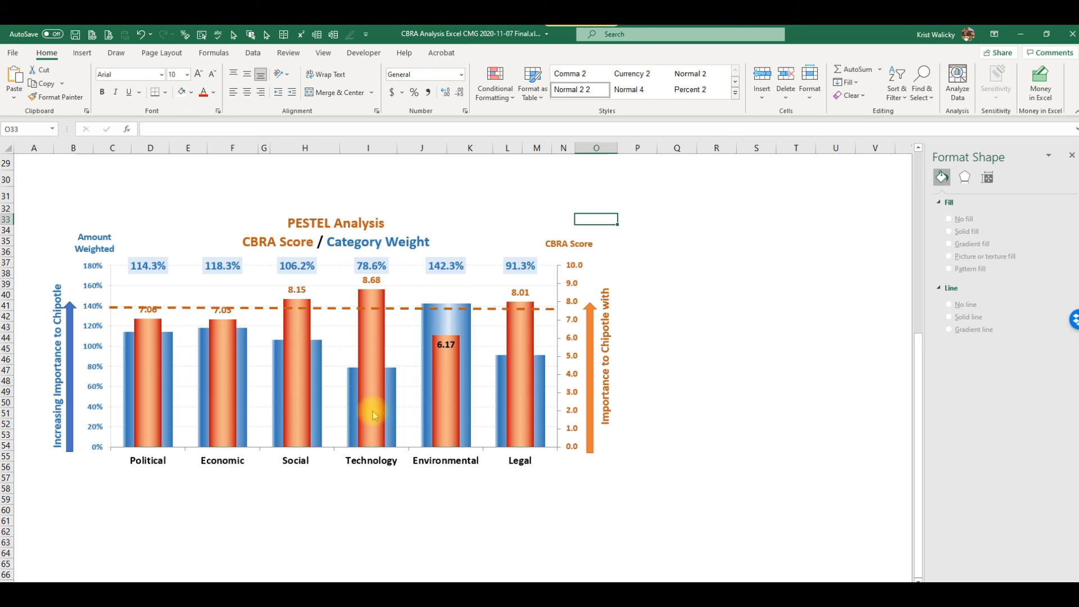
drag(923, 490, 948, 364)
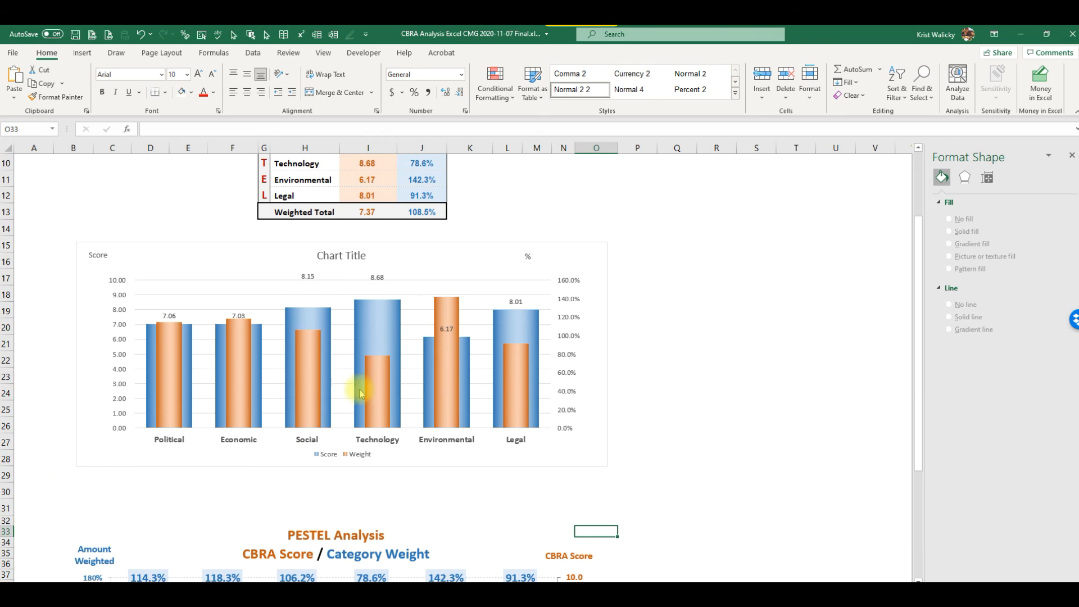